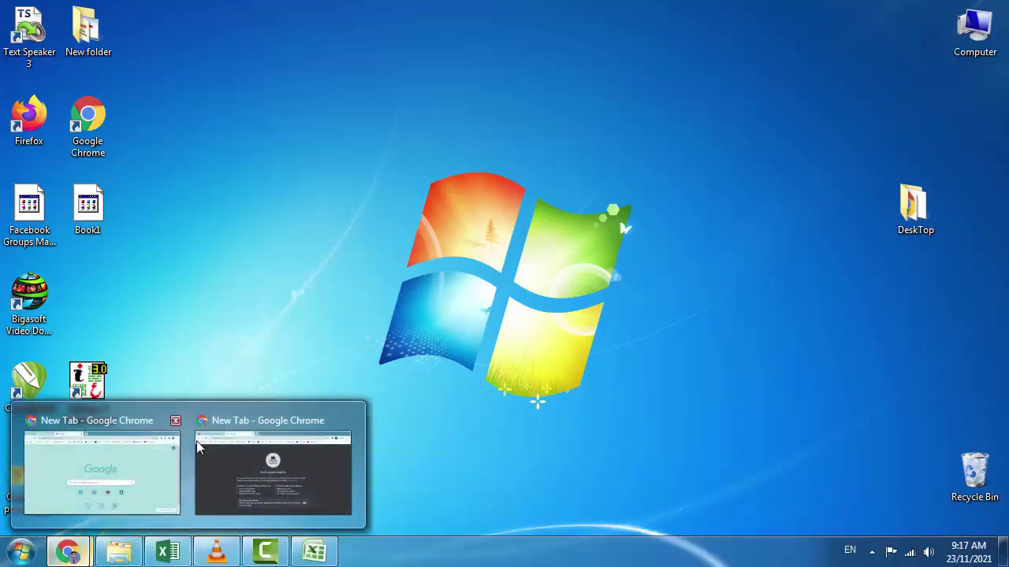
- Open Google Drive from the Google apps grid and scroll through the My Drive folders and files
{"action": "left_click", "coordinate": [198, 471]}
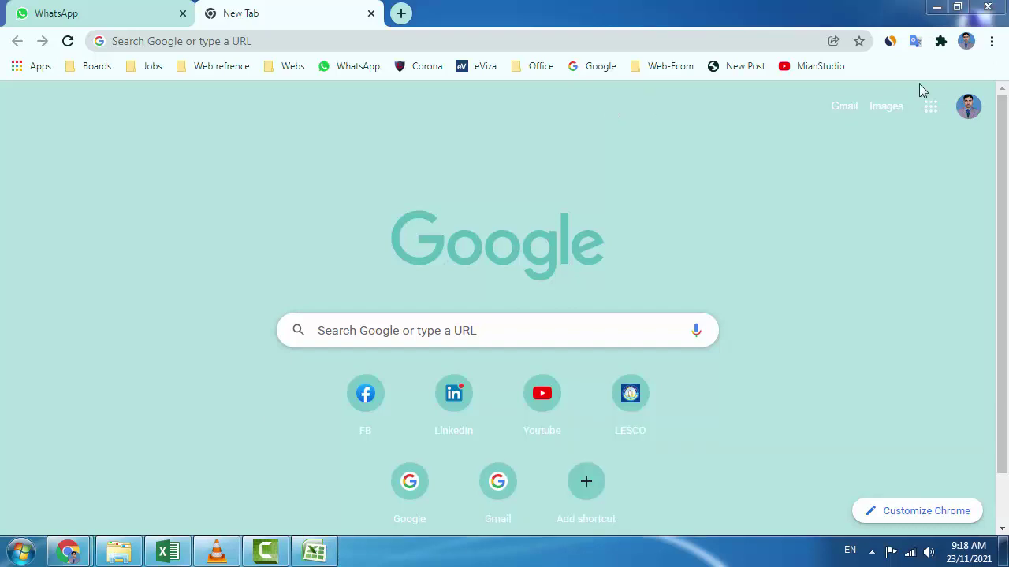
{"action": "left_click_drag", "start_coordinate": [915, 88], "coordinate": [947, 124]}
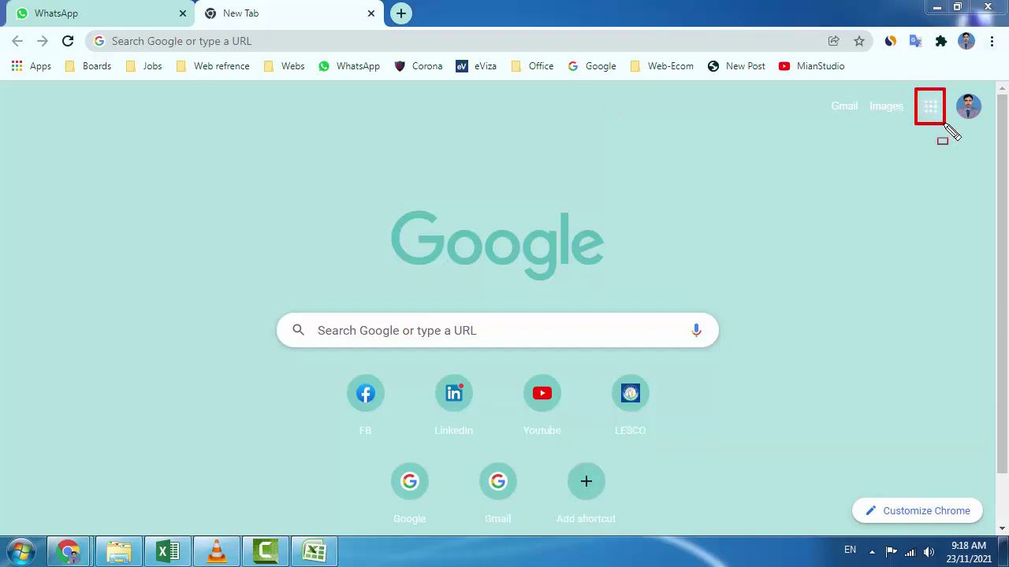
{"action": "key", "text": "Escape"}
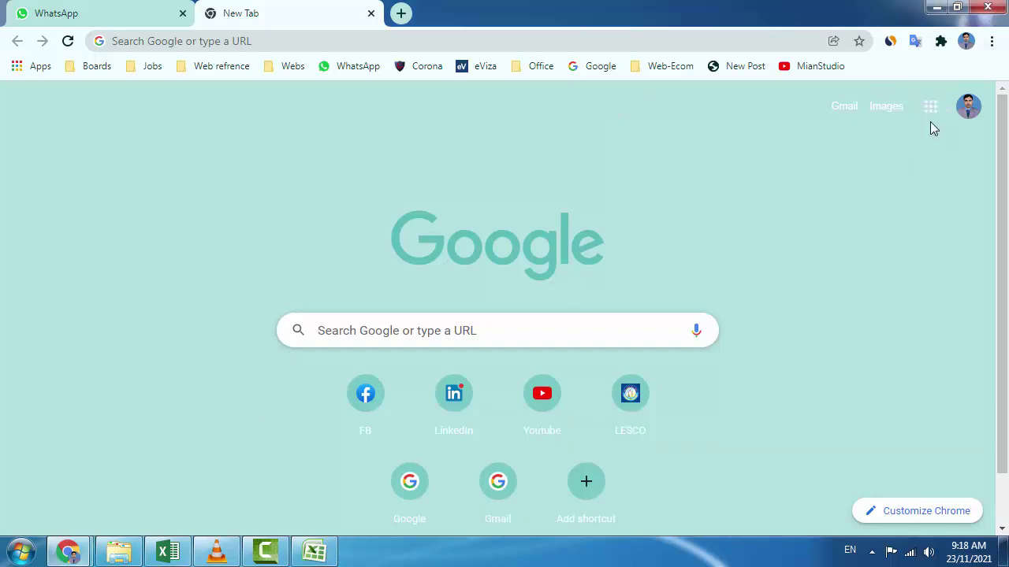
{"action": "left_click", "coordinate": [930, 115]}
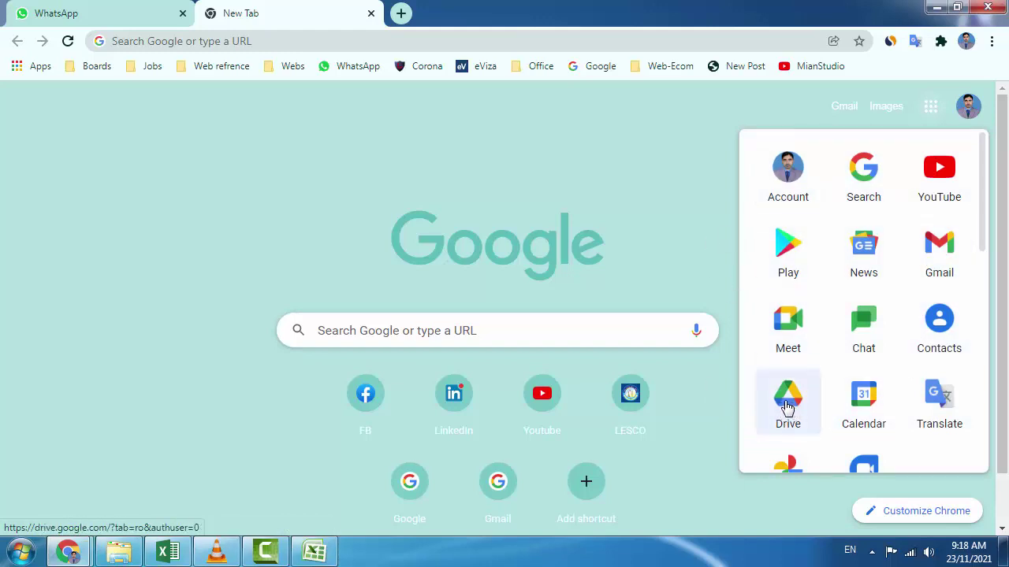
{"action": "left_click", "coordinate": [788, 406]}
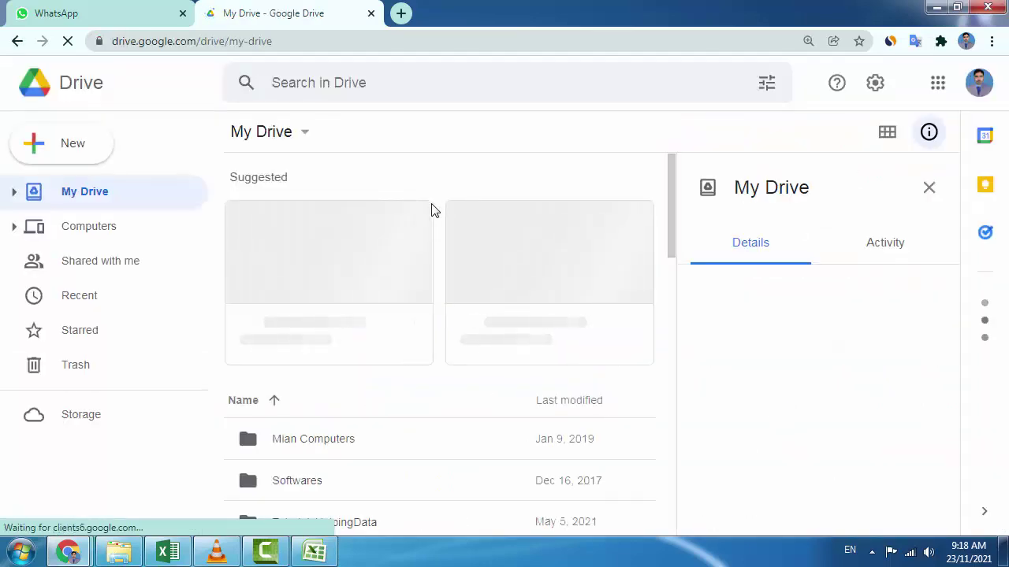
{"action": "scroll", "coordinate": [352, 394], "scroll_direction": "down", "scroll_amount": 3}
{"action": "scroll", "coordinate": [499, 335], "scroll_direction": "down", "scroll_amount": 2}
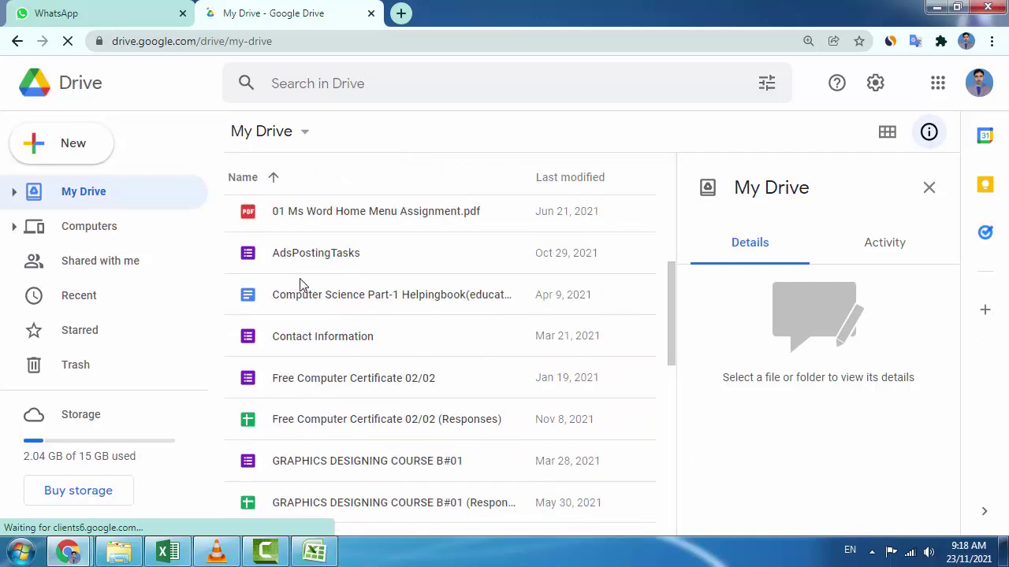
{"action": "scroll", "coordinate": [308, 305], "scroll_direction": "up", "scroll_amount": 4}
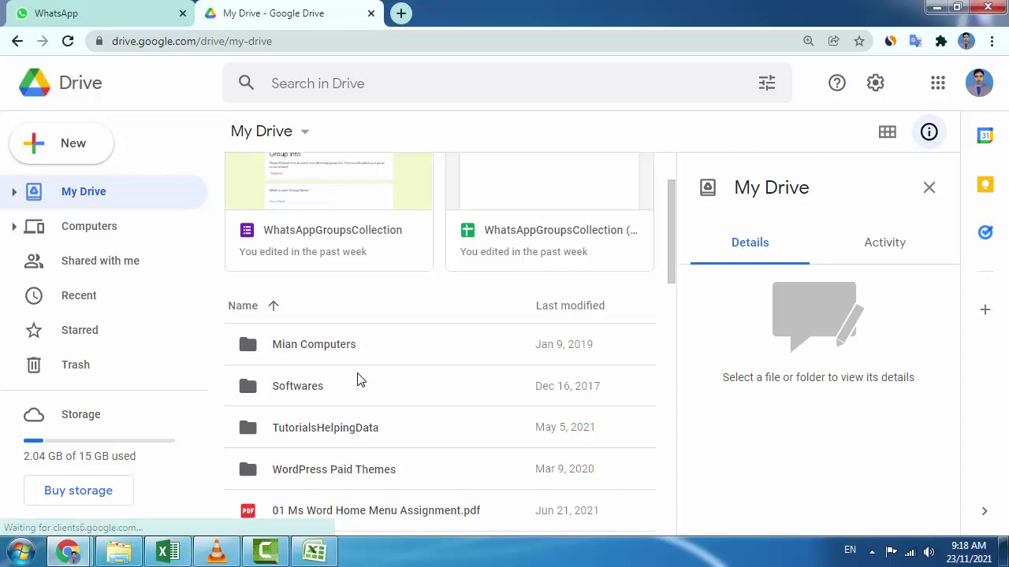
{"action": "scroll", "coordinate": [357, 380], "scroll_direction": "down", "scroll_amount": 2}
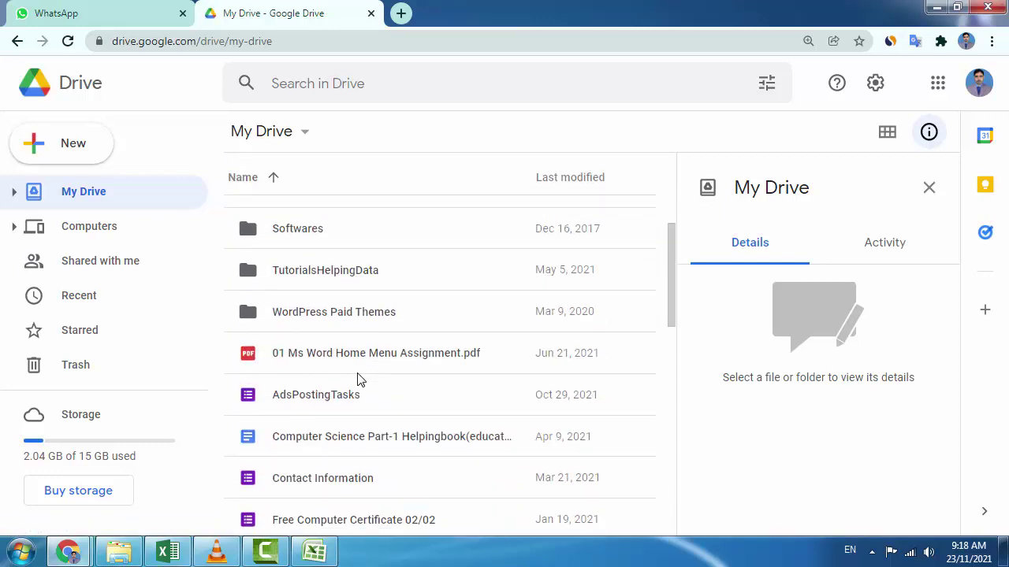
- Drag Book1 from the desktop into My Drive to upload it, then select Book1.xlsx
{"action": "left_click", "coordinate": [1003, 551]}
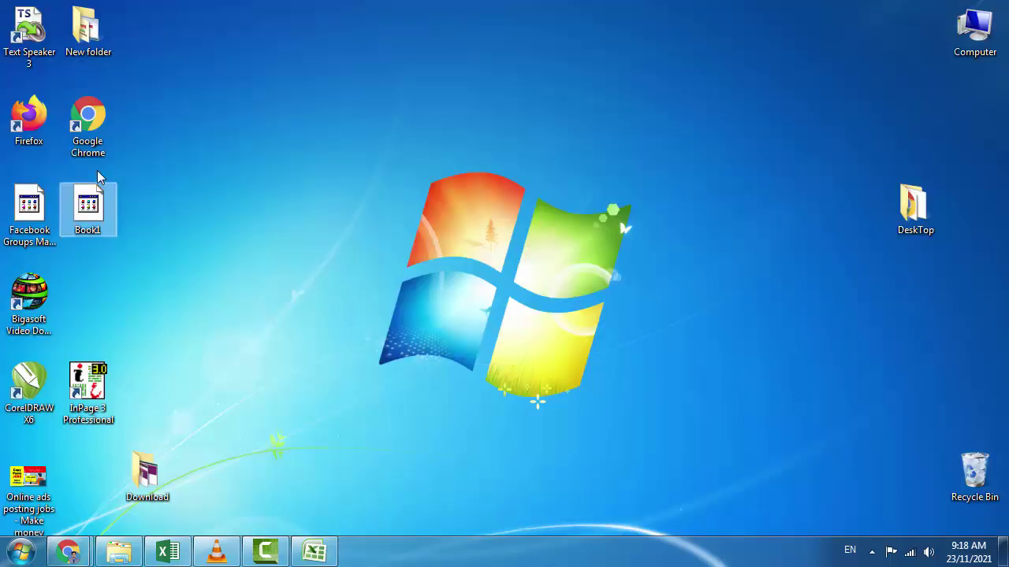
{"action": "mouse_move", "coordinate": [88, 206]}
{"action": "left_mouse_down"}
{"action": "mouse_move", "coordinate": [300, 171]}
{"action": "mouse_move", "coordinate": [300, 162]}
{"action": "left_mouse_up"}
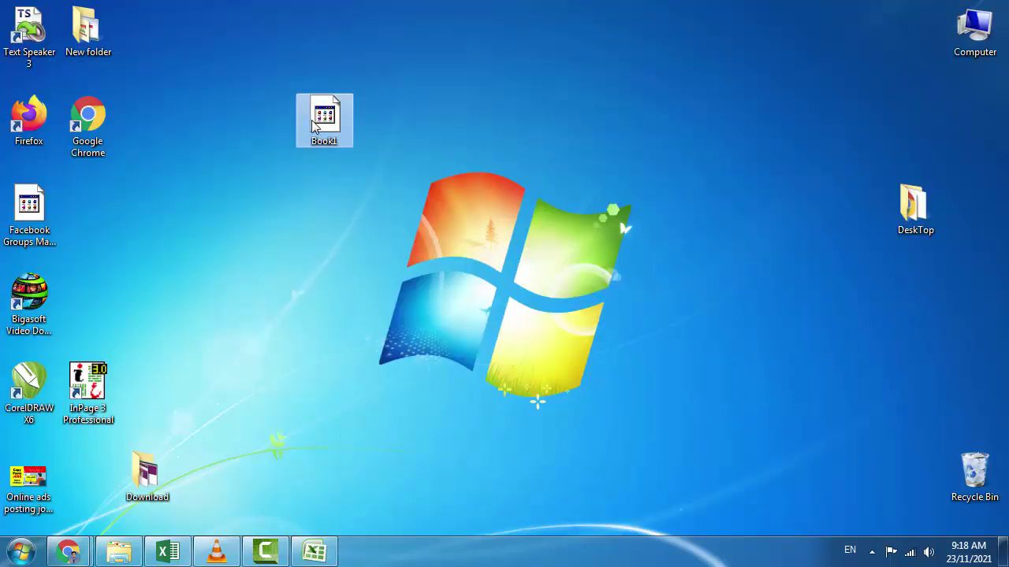
{"action": "left_click_drag", "start_coordinate": [326, 117], "coordinate": [77, 549]}
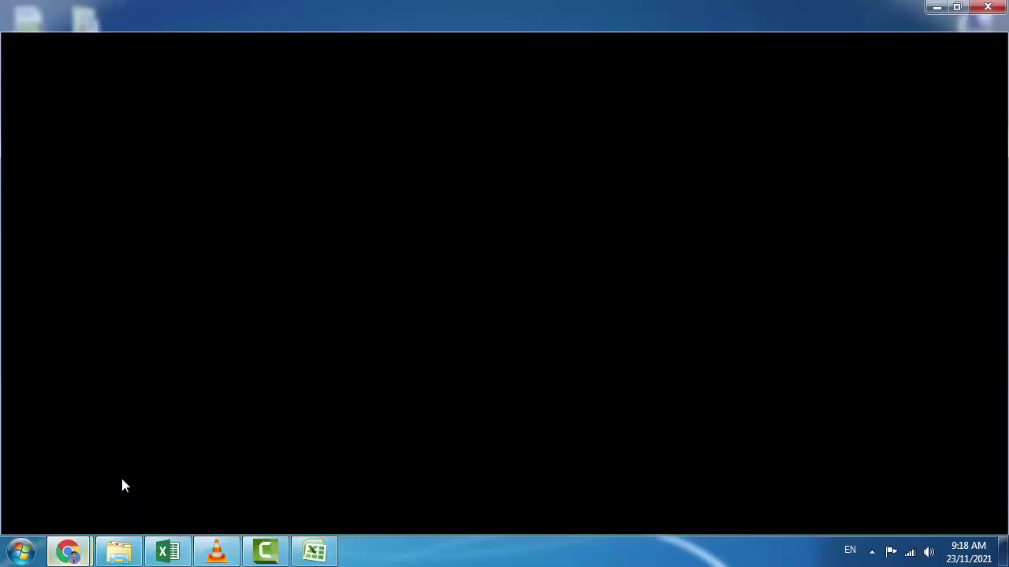
{"action": "mouse_move", "coordinate": [77, 550]}
{"action": "left_mouse_down"}
{"action": "mouse_move", "coordinate": [420, 458]}
{"action": "mouse_move", "coordinate": [412, 470]}
{"action": "left_mouse_up"}
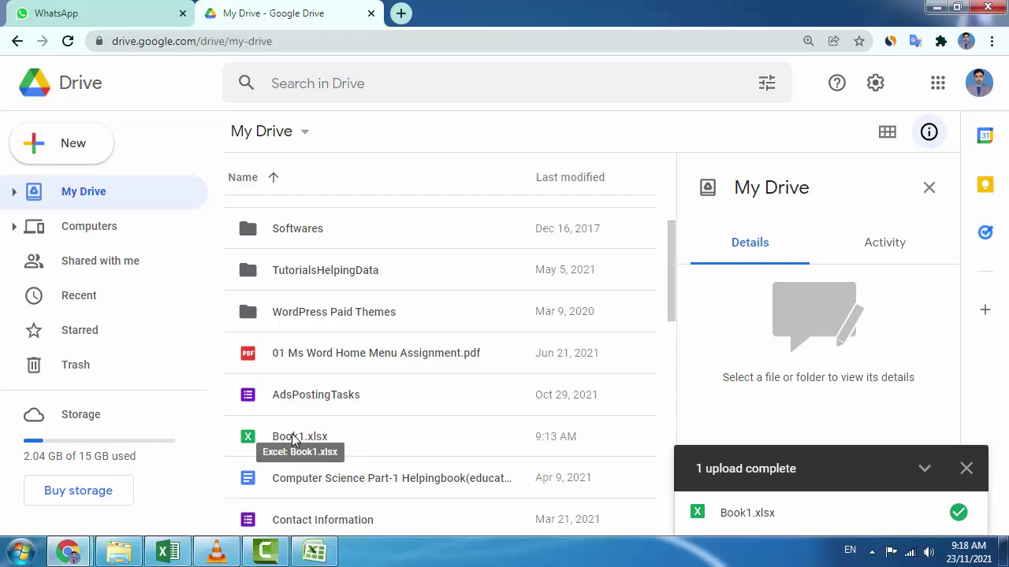
{"action": "left_click", "coordinate": [293, 439]}
- Open Book1.xlsx in Google Sheets and bring up its print settings
{"action": "double_click", "coordinate": [293, 440]}
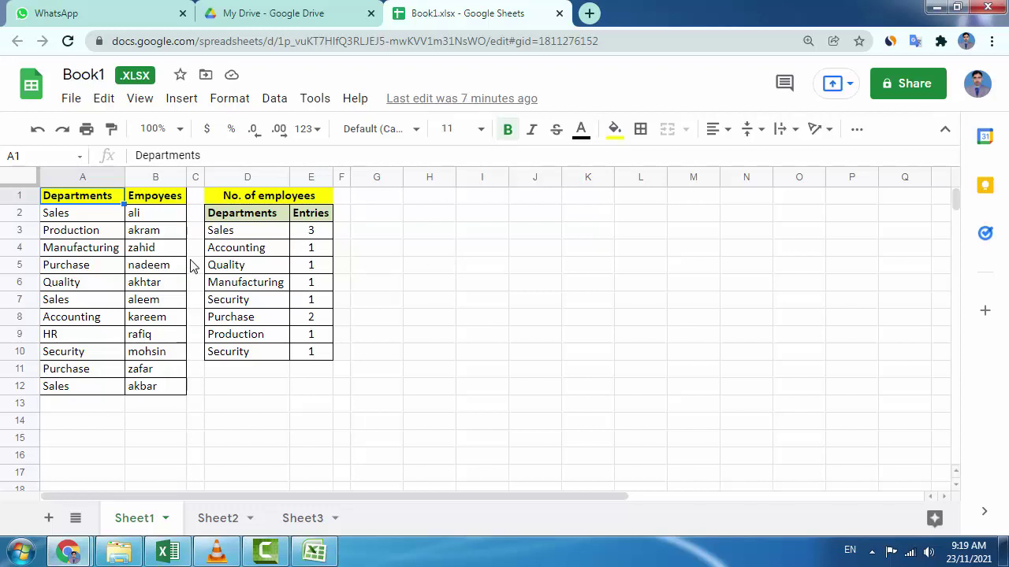
{"action": "left_click", "coordinate": [88, 134]}
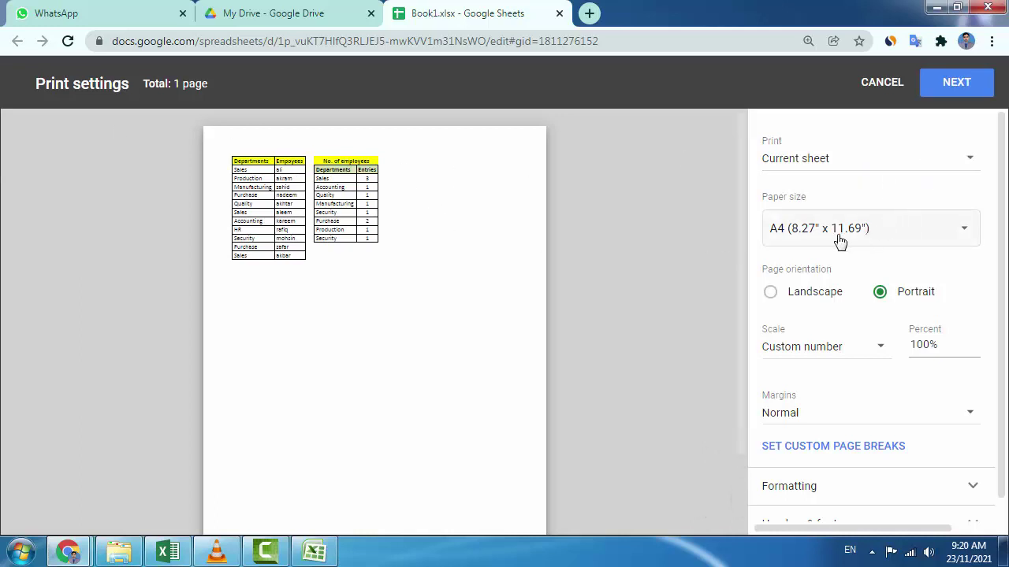
- Keep printing the current sheet on A4 portrait at 100% and continue to the print dialog
{"action": "left_click", "coordinate": [944, 164]}
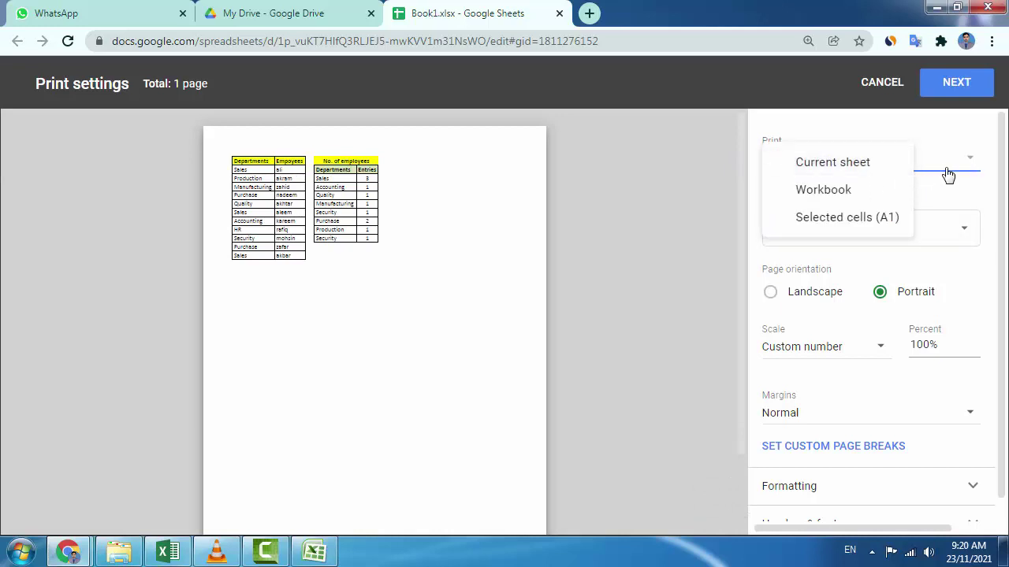
{"action": "left_click", "coordinate": [780, 108]}
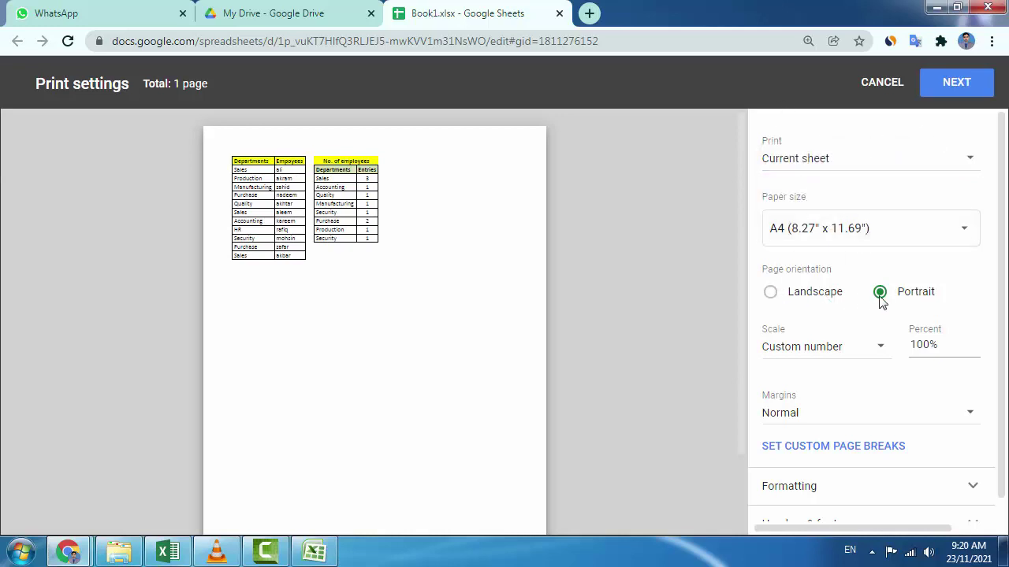
{"action": "scroll", "coordinate": [844, 417], "scroll_direction": "down", "scroll_amount": 1}
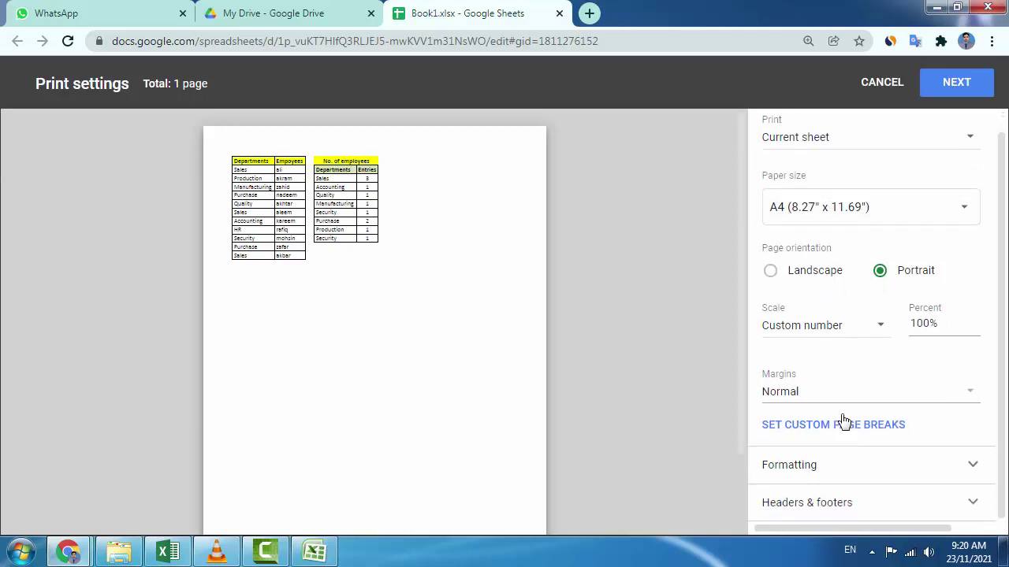
{"action": "scroll", "coordinate": [841, 418], "scroll_direction": "up", "scroll_amount": 1}
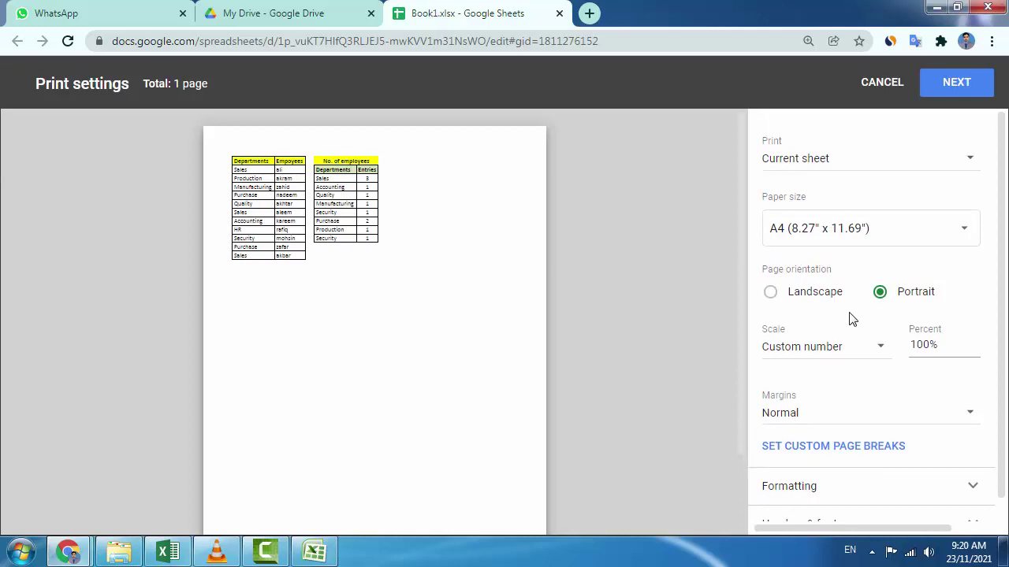
{"action": "mouse_move", "coordinate": [666, 307]}
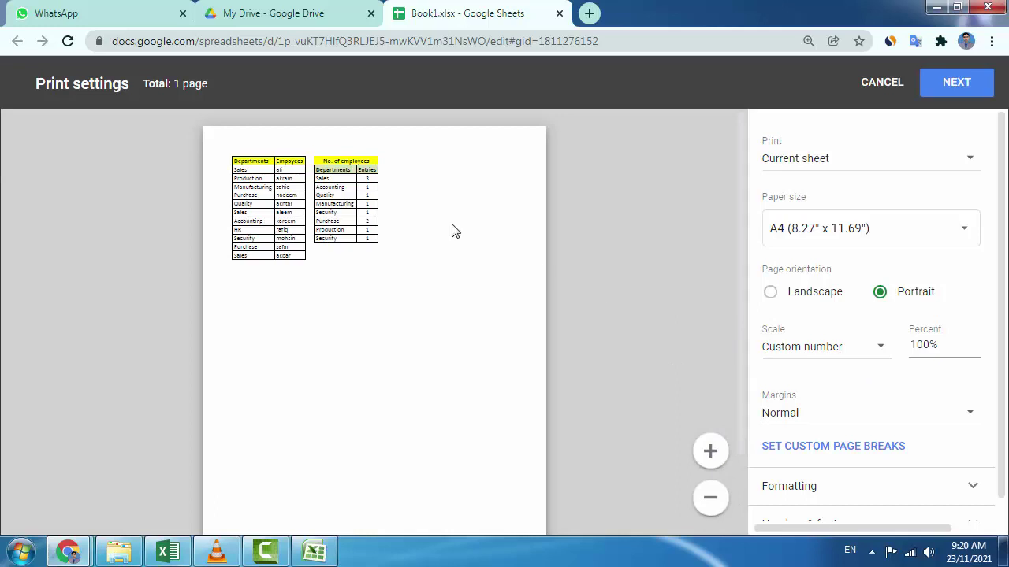
{"action": "left_click", "coordinate": [966, 92]}
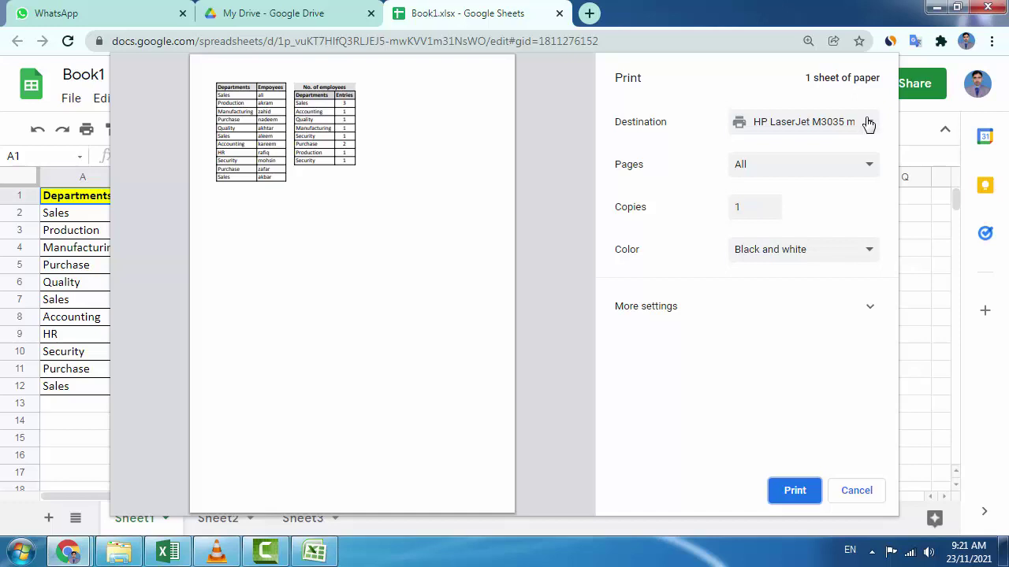
- Set the print destination to Save as PDF and save the sheet
{"action": "left_click", "coordinate": [867, 124]}
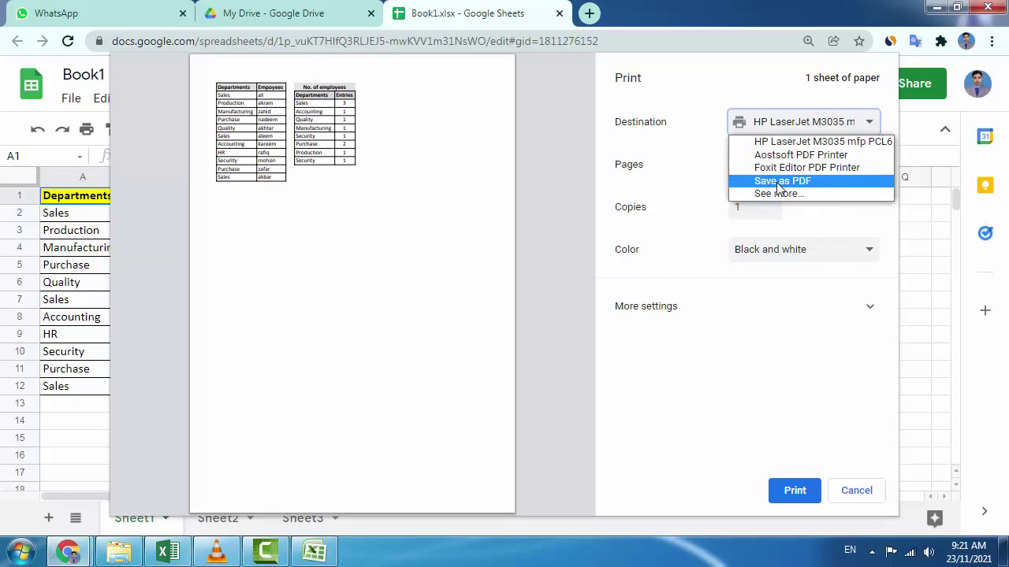
{"action": "left_click", "coordinate": [829, 189]}
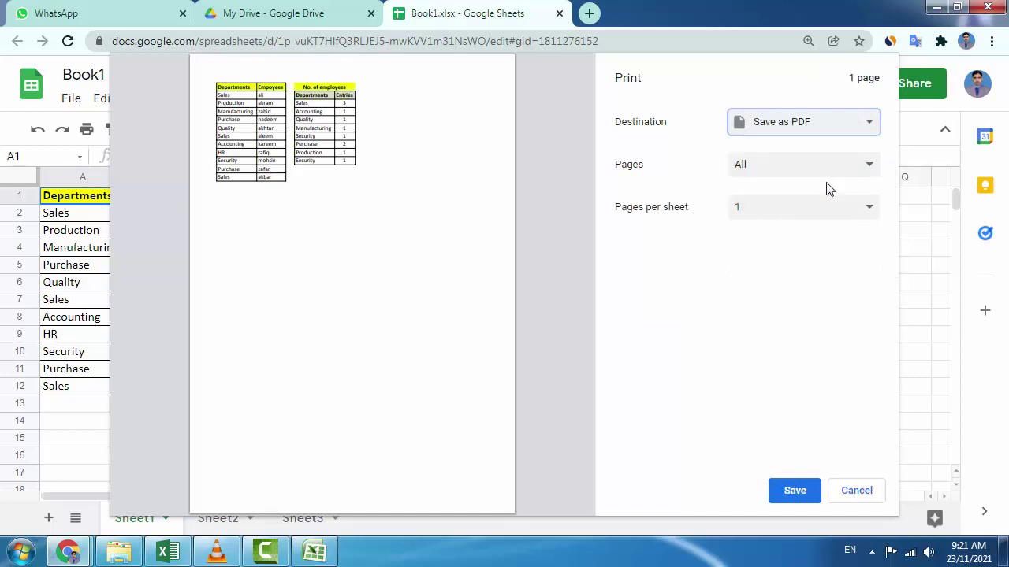
{"action": "left_click", "coordinate": [792, 493]}
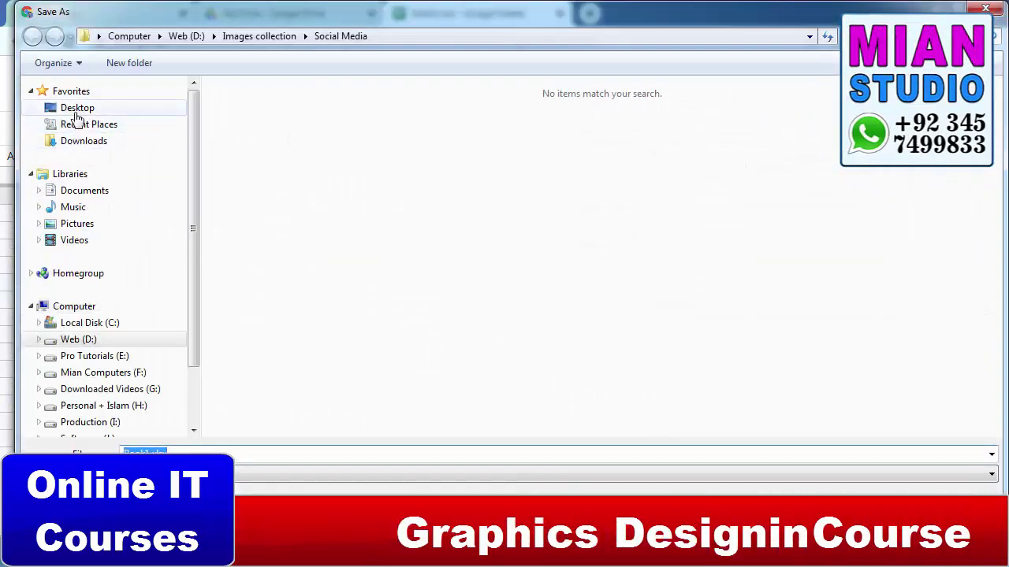
- Save the Book1.xlsx PDF to the Desktop, keeping its file name selected
{"action": "left_click", "coordinate": [77, 109]}
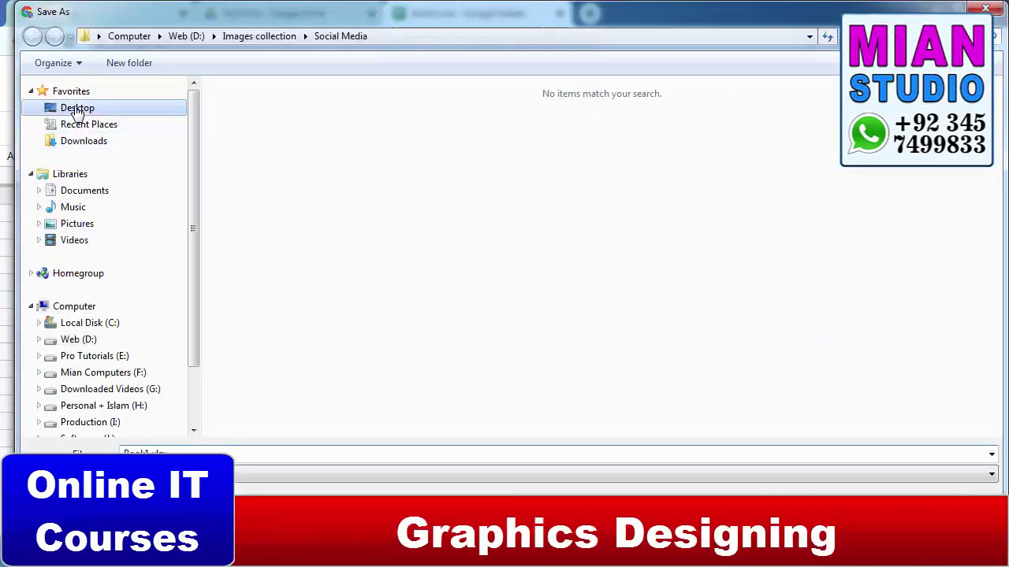
{"action": "left_click", "coordinate": [184, 453]}
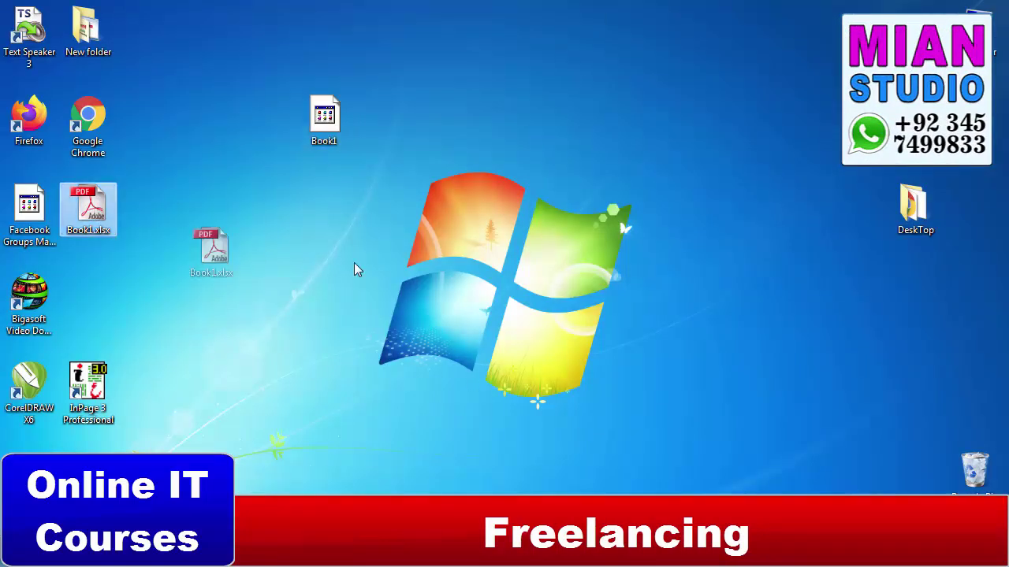
- View the Book1.xlsx PDF in Acrobat, then switch back to the Book1 sheet in Chrome
{"action": "left_click_drag", "start_coordinate": [354, 270], "coordinate": [504, 117]}
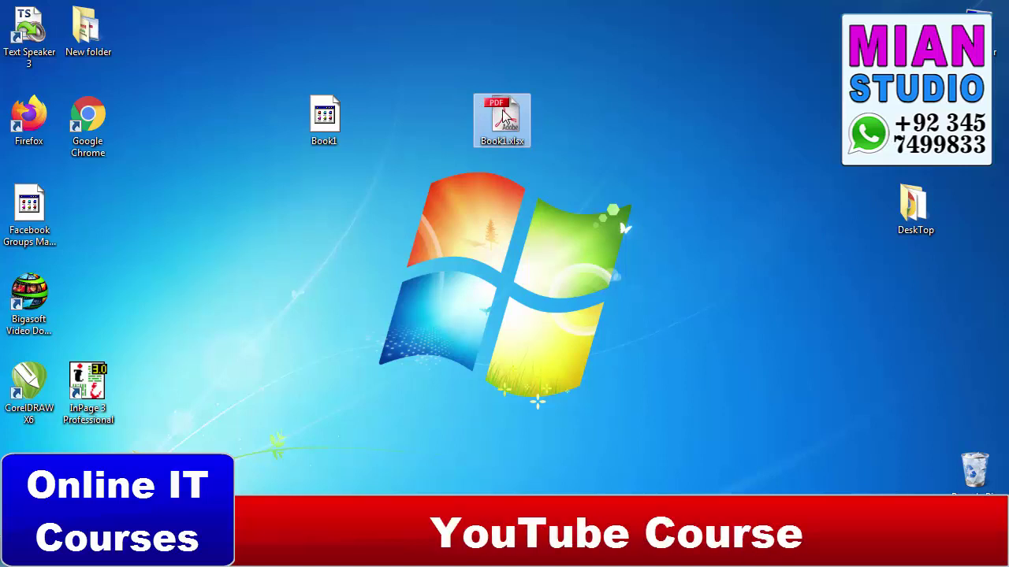
{"action": "double_click", "coordinate": [504, 115]}
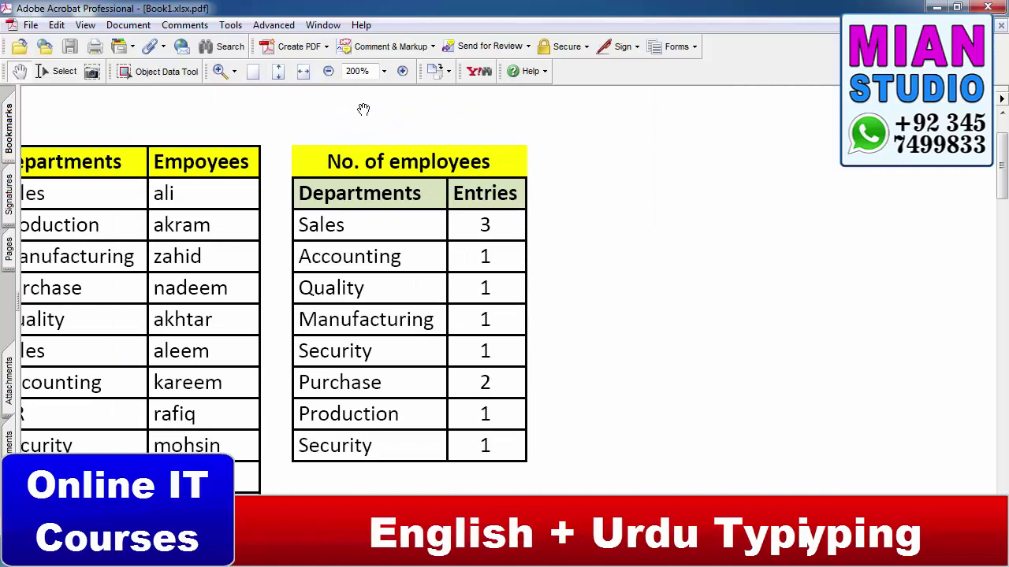
{"action": "mouse_move", "coordinate": [197, 556]}
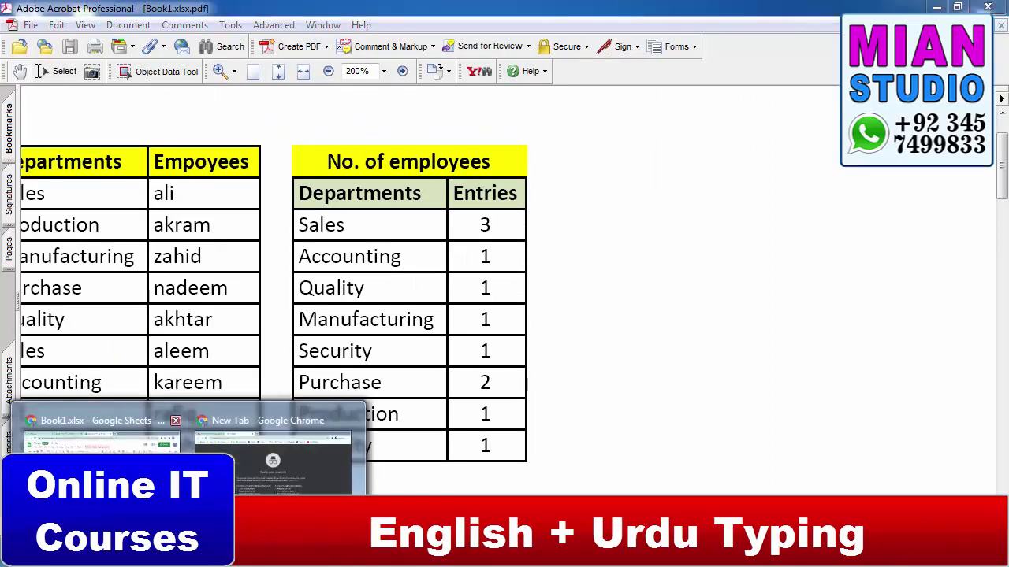
{"action": "left_click", "coordinate": [119, 437]}
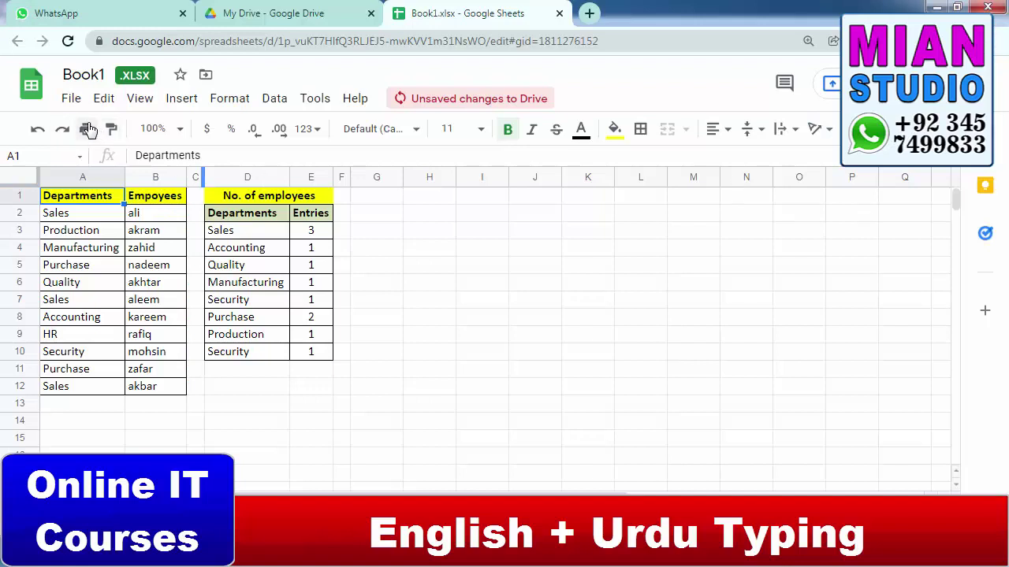
- Set up printing of the Book1 sheet with Foxit Editor PDF Printer as the destination
{"action": "left_click", "coordinate": [87, 130]}
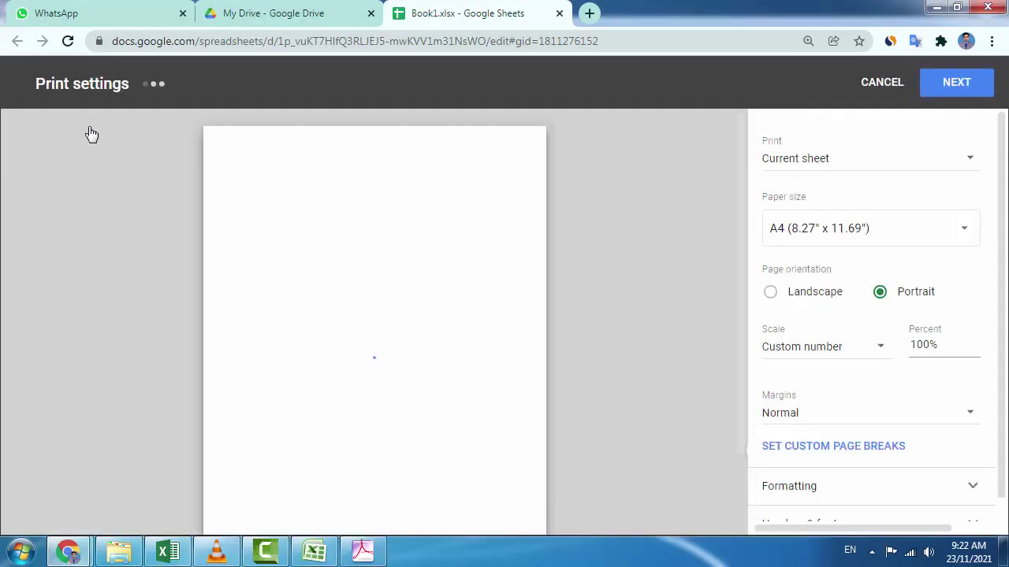
{"action": "left_click", "coordinate": [945, 91]}
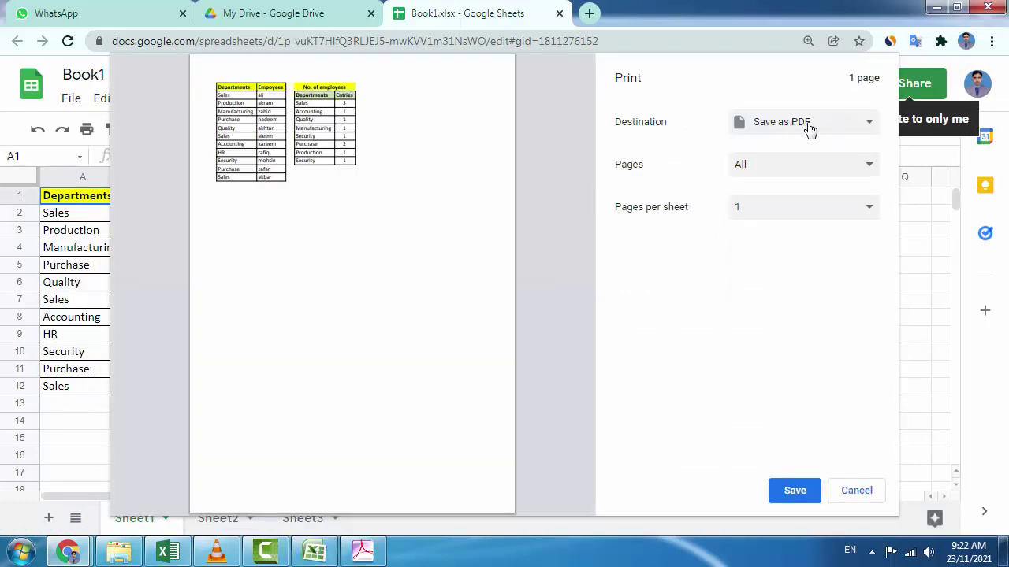
{"action": "left_click", "coordinate": [822, 124]}
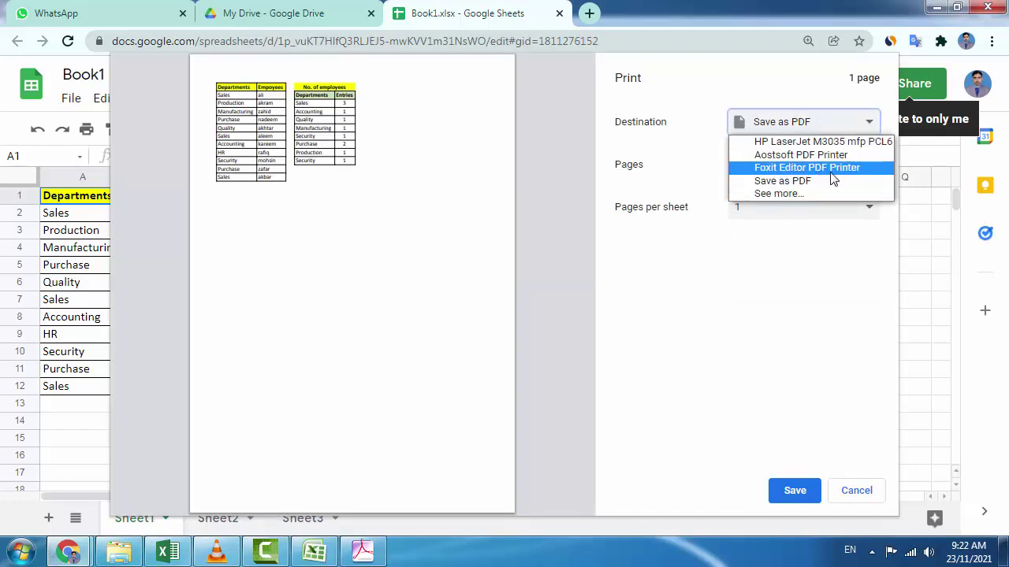
{"action": "left_click", "coordinate": [862, 175]}
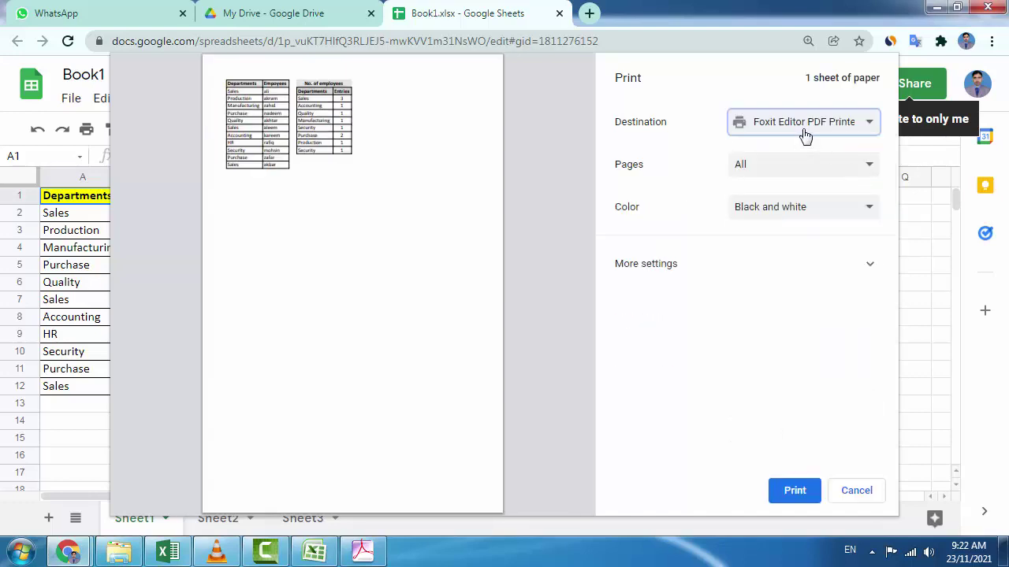
{"action": "left_click", "coordinate": [6, 555]}
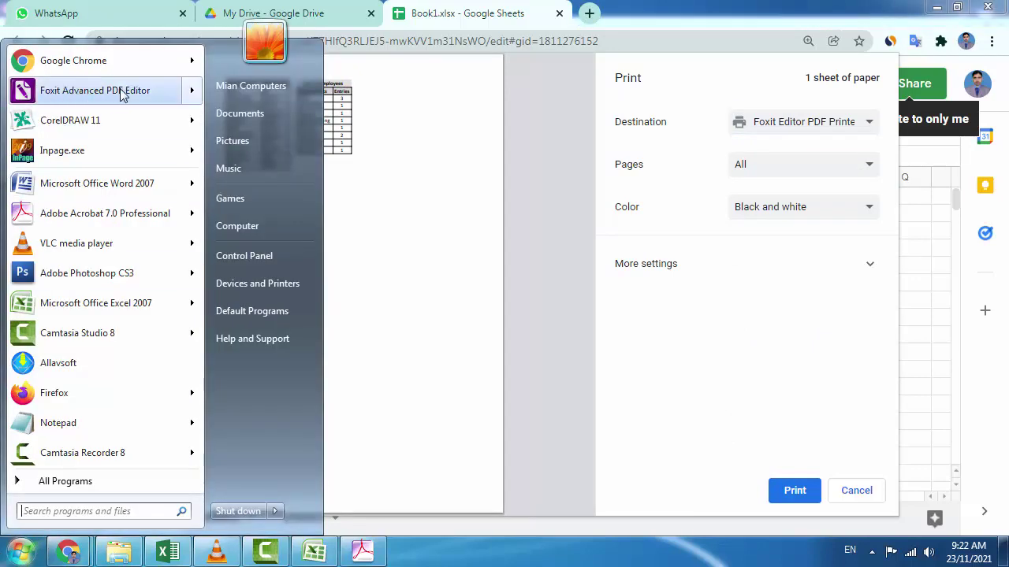
- Dismiss the Start menu and print the sheet to Foxit Editor PDF Printer
{"action": "mouse_move", "coordinate": [135, 93]}
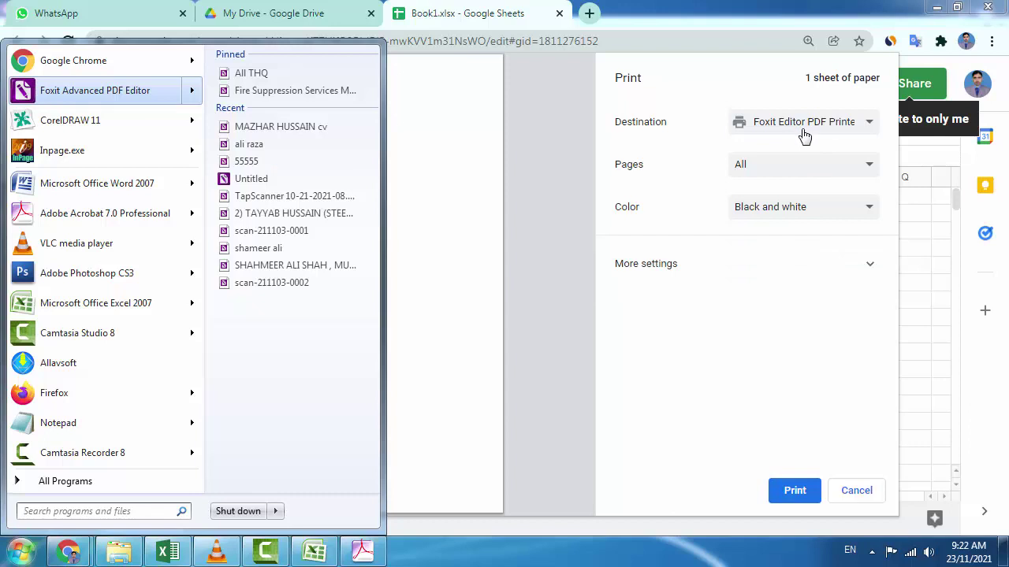
{"action": "left_click", "coordinate": [685, 80]}
{"action": "left_click", "coordinate": [802, 493]}
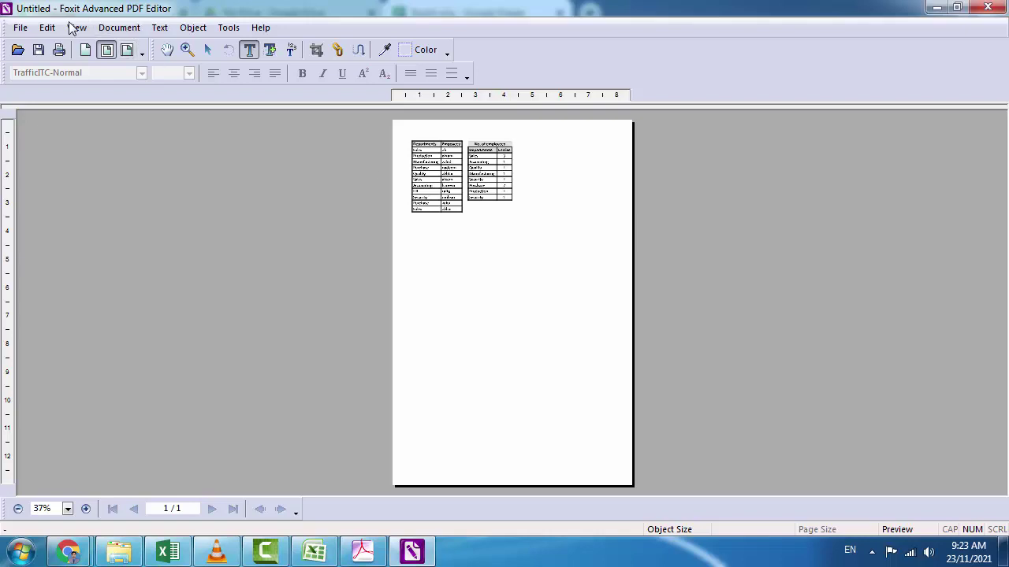
- Save the Foxit printout as Untitled.pdf on the Desktop and minimize Foxit
{"action": "key", "text": "ctrl+plus"}
{"action": "scroll", "coordinate": [454, 190], "scroll_direction": "up", "scroll_amount": 3}
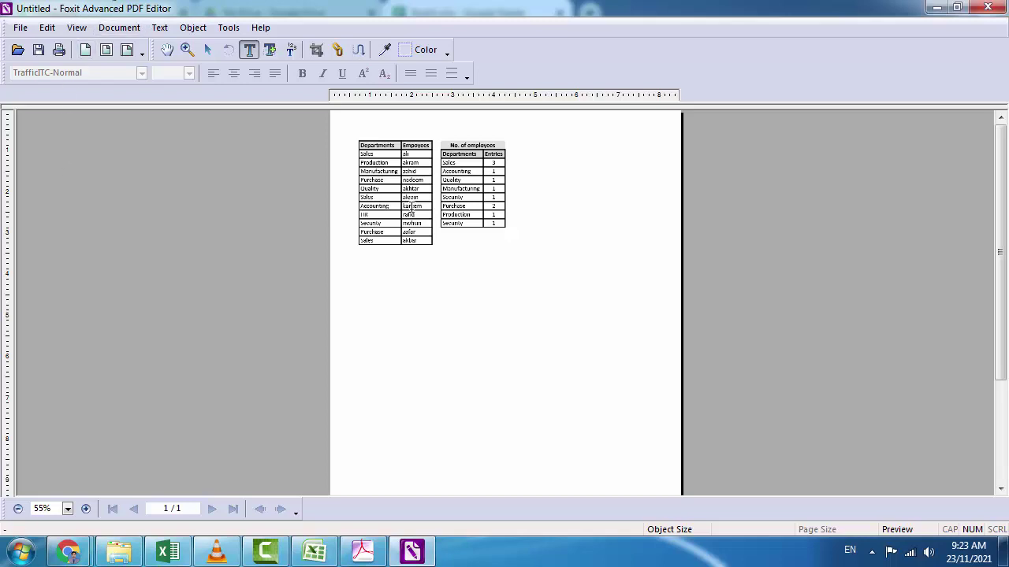
{"action": "left_click", "coordinate": [20, 28]}
{"action": "left_click", "coordinate": [34, 103]}
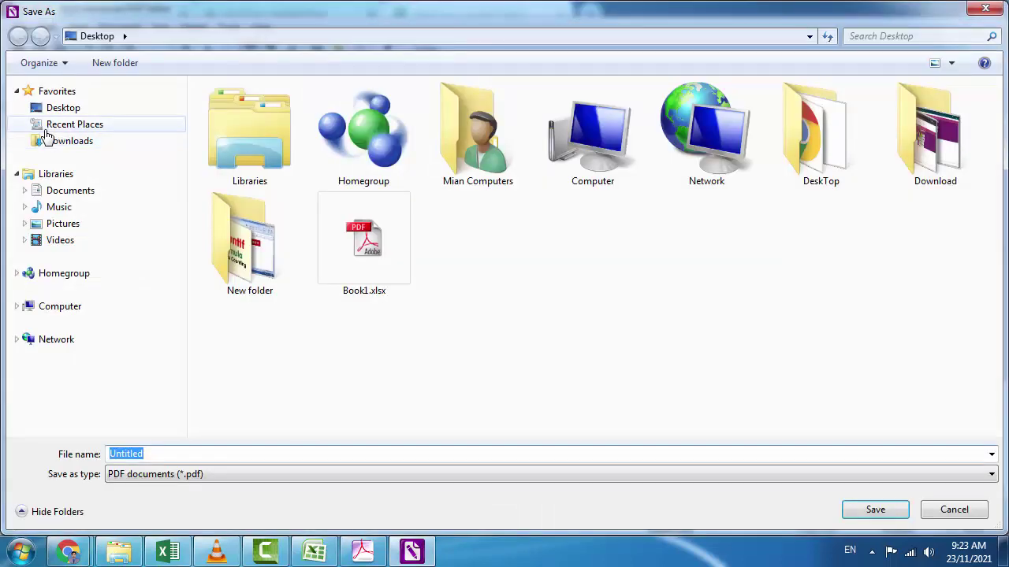
{"action": "left_click", "coordinate": [60, 110]}
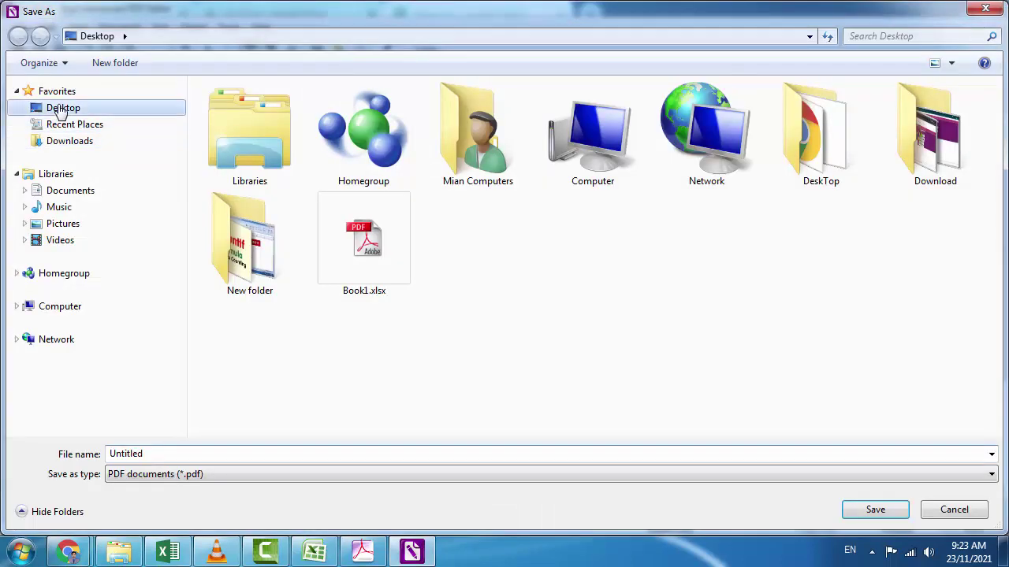
{"action": "double_click", "coordinate": [158, 453]}
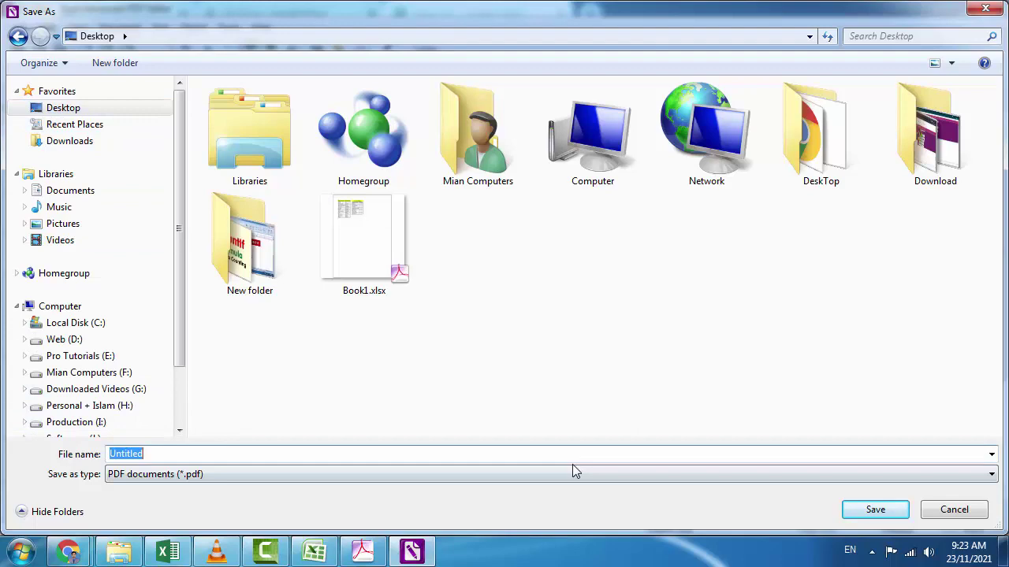
{"action": "left_click", "coordinate": [875, 510]}
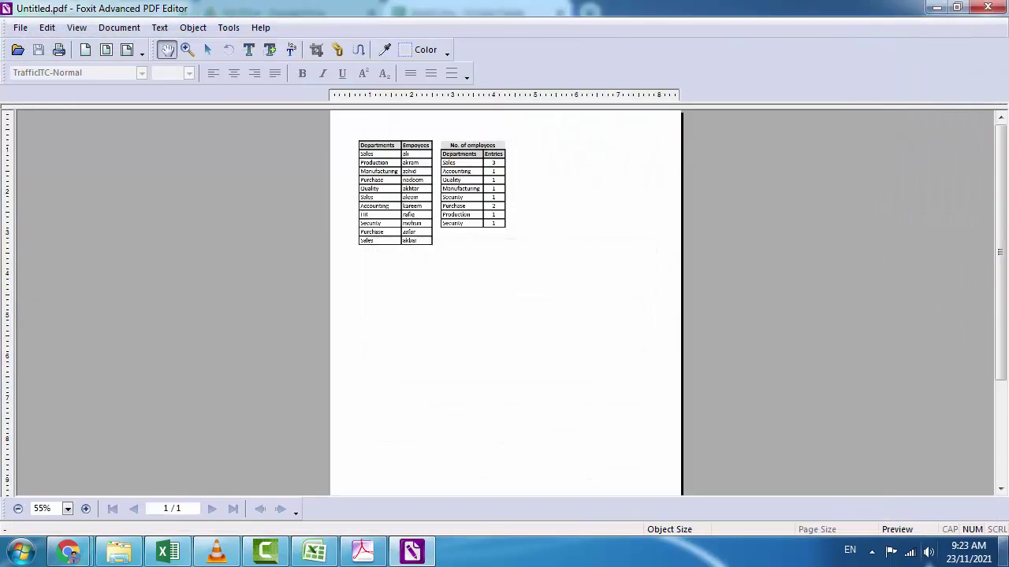
{"action": "key", "text": "super+d"}
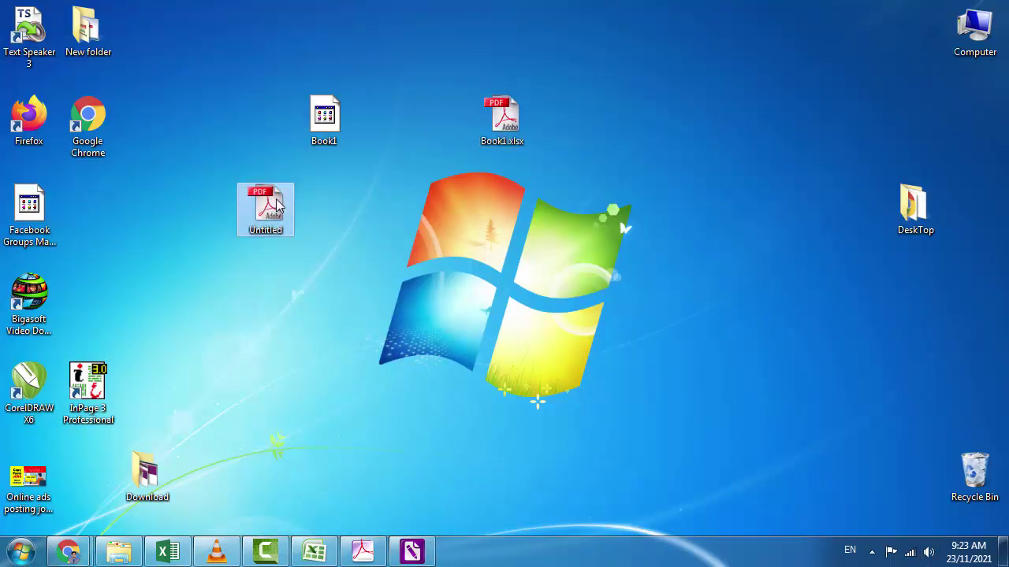
- View Untitled.pdf in Acrobat, close it and Acrobat, then open Book1 in Excel 2007
{"action": "double_click", "coordinate": [276, 204]}
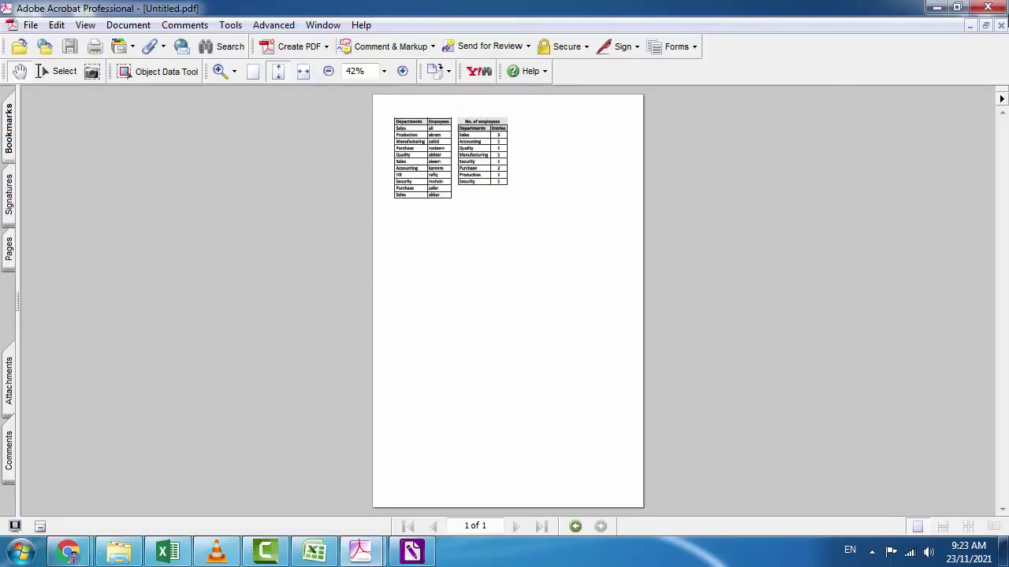
{"action": "left_click", "coordinate": [1000, 25]}
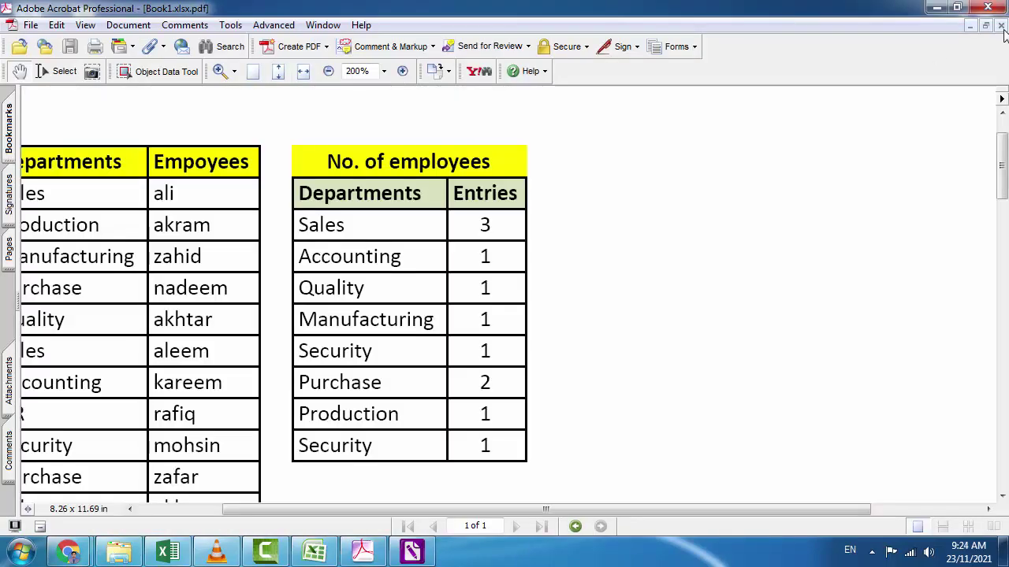
{"action": "left_click", "coordinate": [987, 7]}
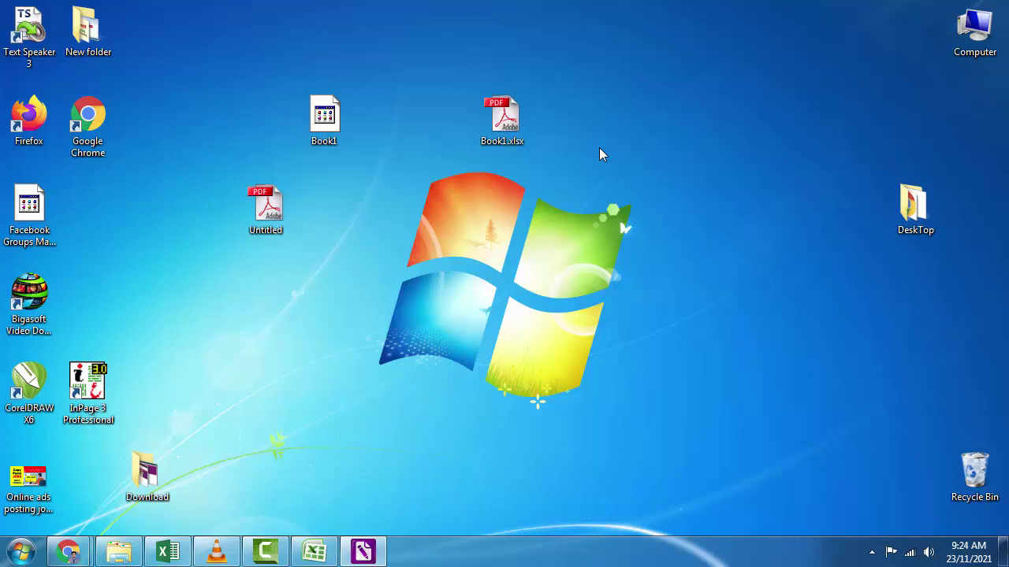
{"action": "left_click", "coordinate": [313, 551]}
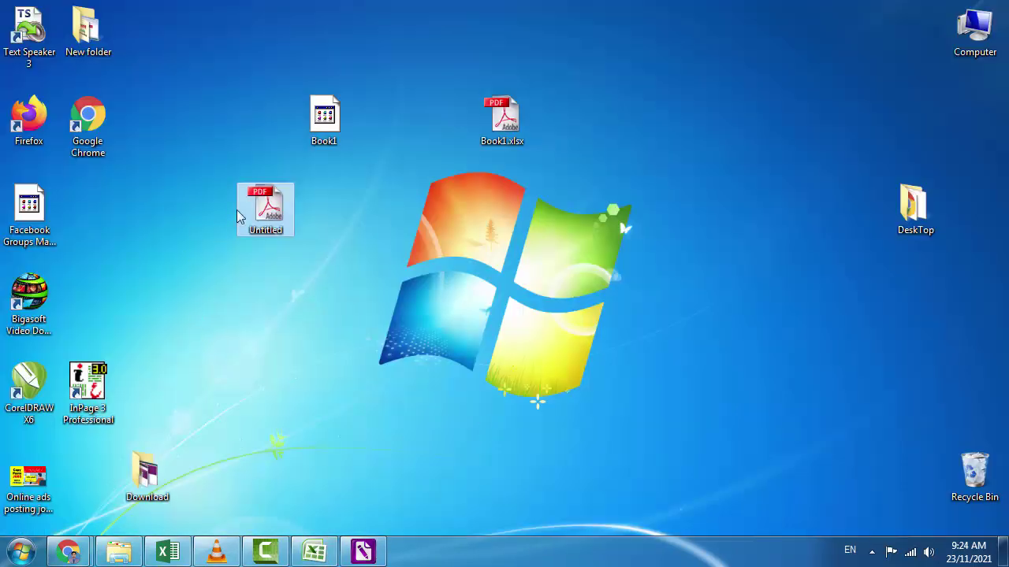
{"action": "mouse_move", "coordinate": [324, 120]}
{"action": "left_mouse_down"}
{"action": "mouse_move", "coordinate": [370, 461]}
{"action": "mouse_move", "coordinate": [313, 551]}
{"action": "left_mouse_up"}
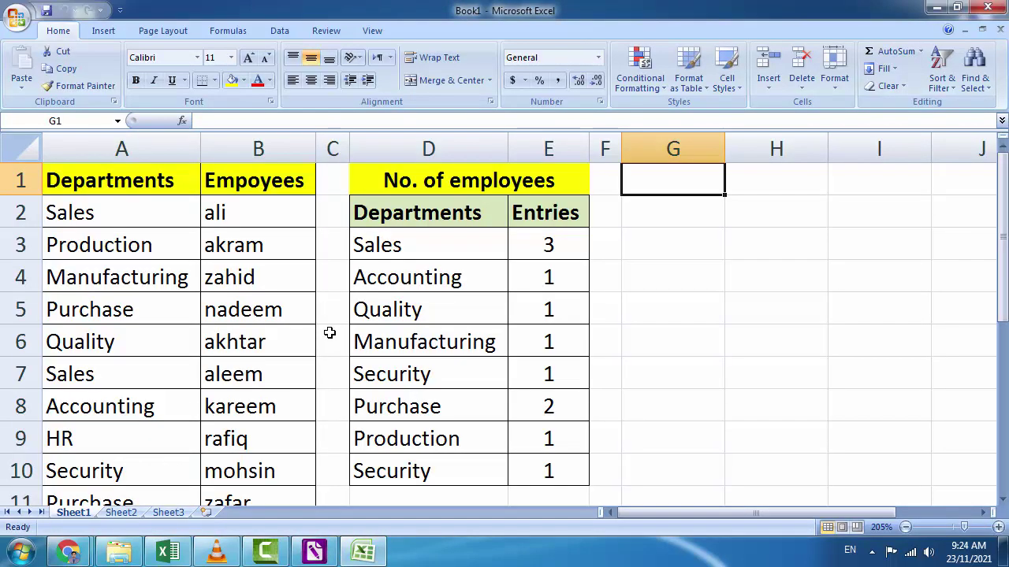
- Start Save As for Book1, choosing the Desktop folder and typing the name 'excel to pdf'
{"action": "key", "text": "ctrl+Home"}
{"action": "left_click", "coordinate": [216, 304]}
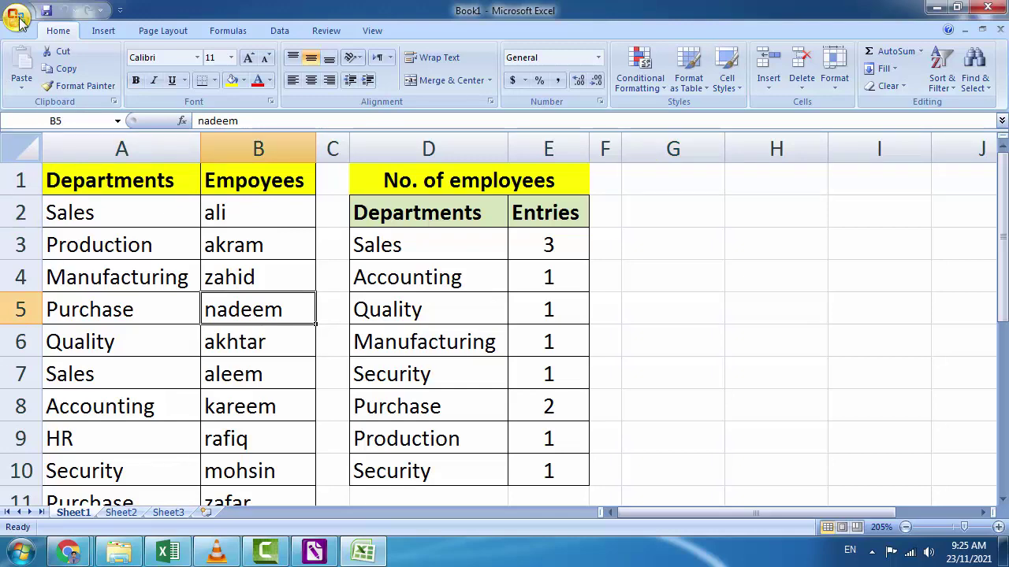
{"action": "left_click", "coordinate": [19, 20]}
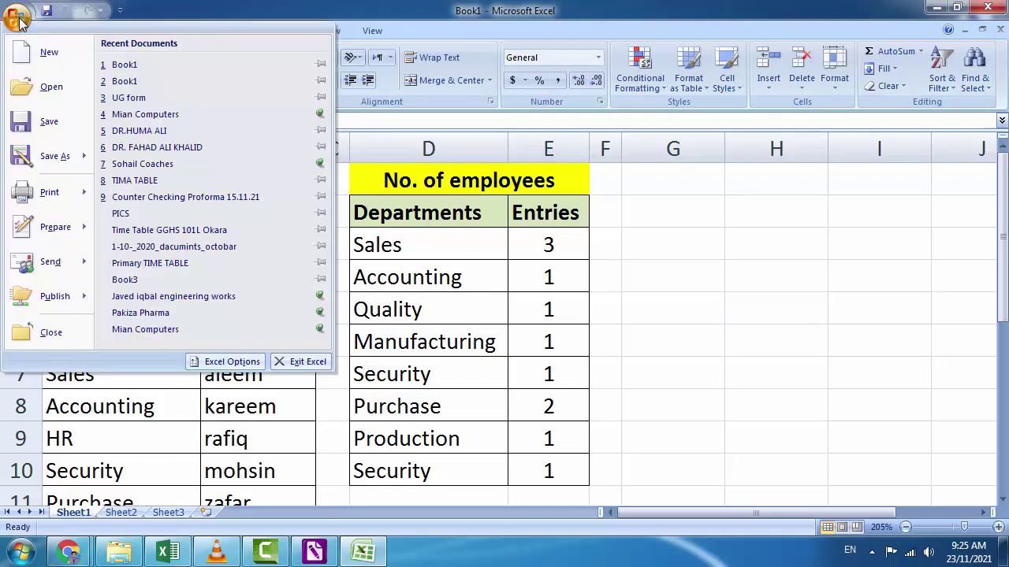
{"action": "left_click", "coordinate": [45, 158]}
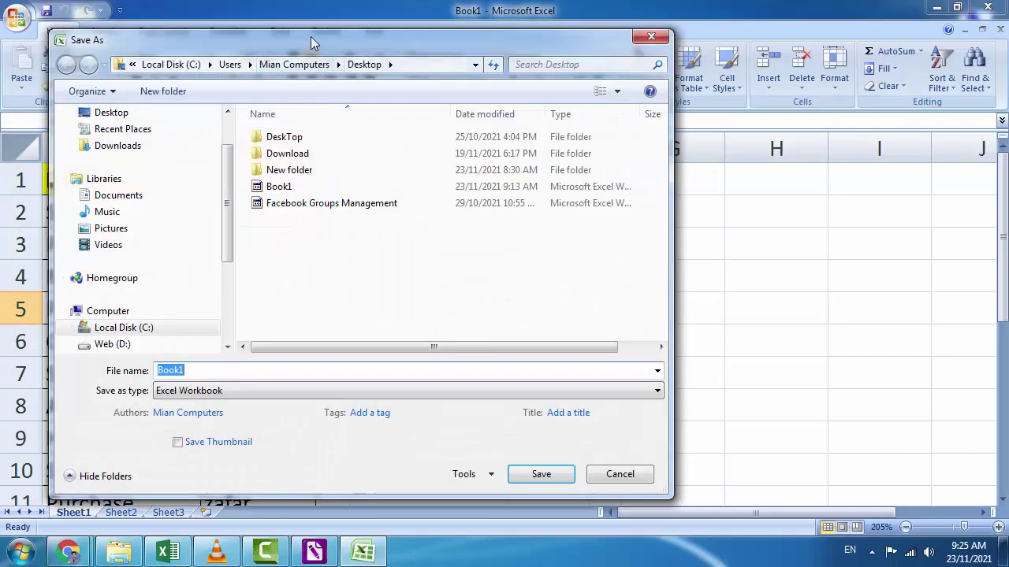
{"action": "left_click_drag", "start_coordinate": [311, 37], "coordinate": [460, 47]}
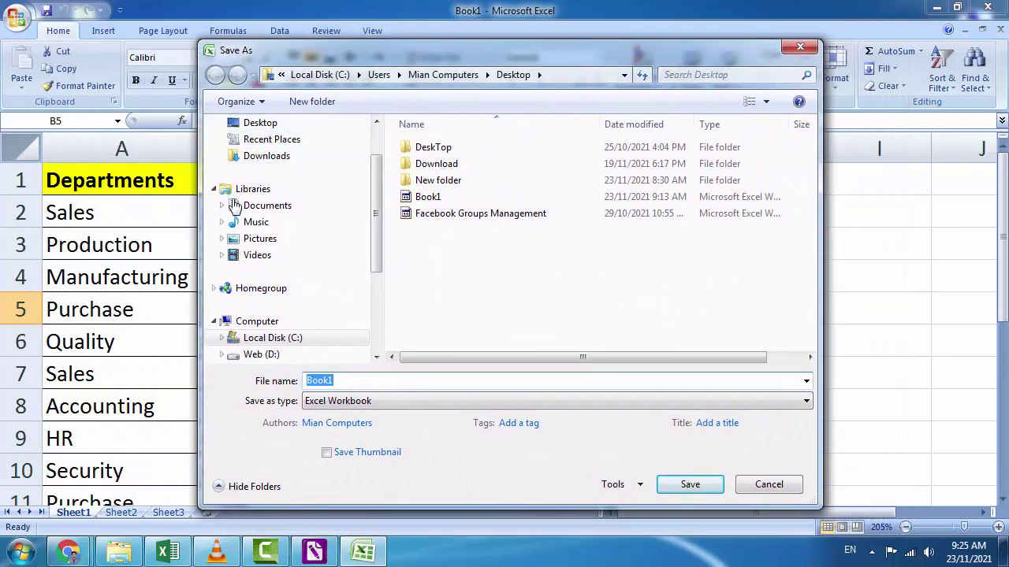
{"action": "left_click", "coordinate": [260, 126]}
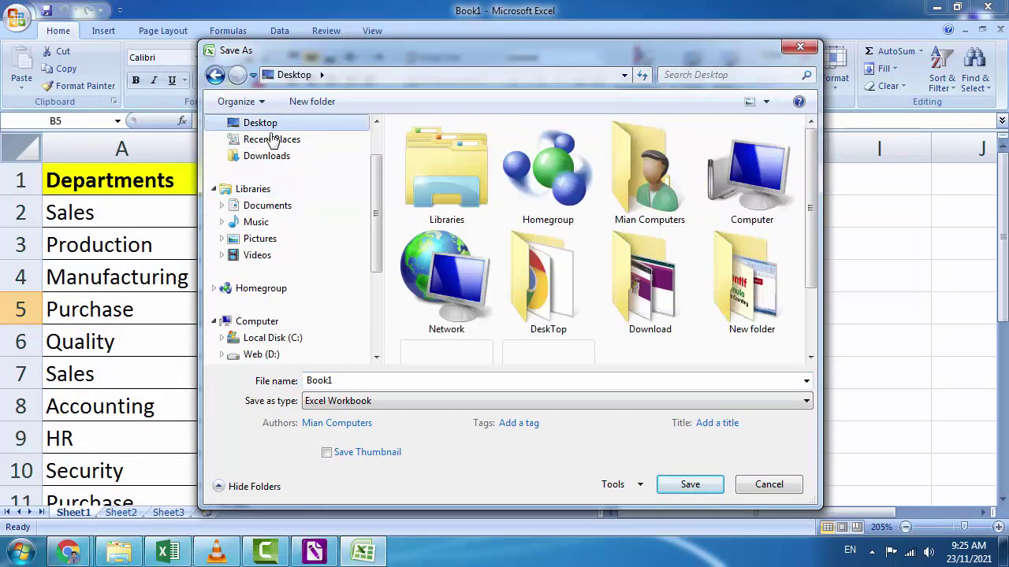
{"action": "double_click", "coordinate": [358, 380]}
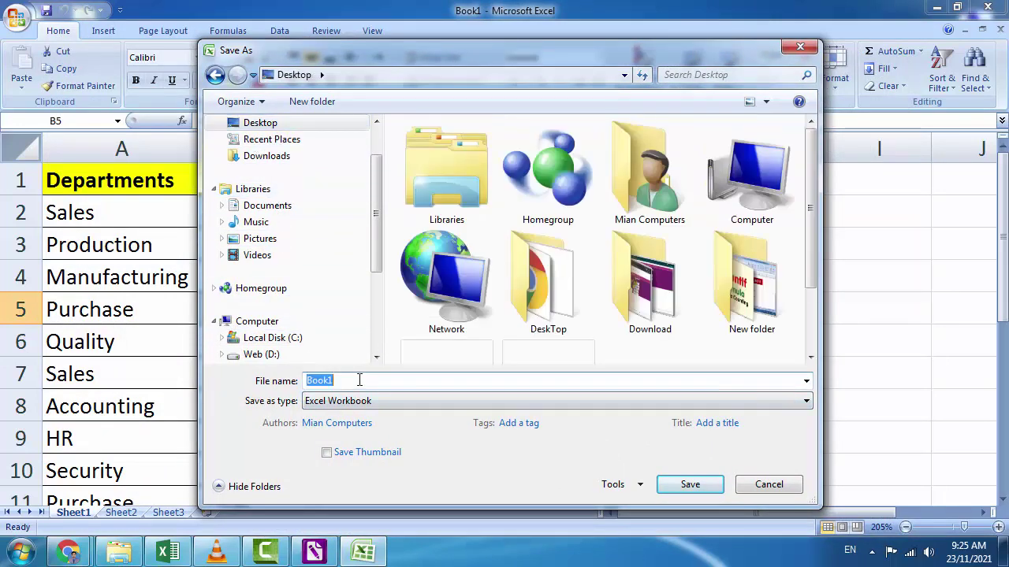
{"action": "type", "text": "excel"}
{"action": "type", "text": "to "}
{"action": "type", "text": "pdf"}
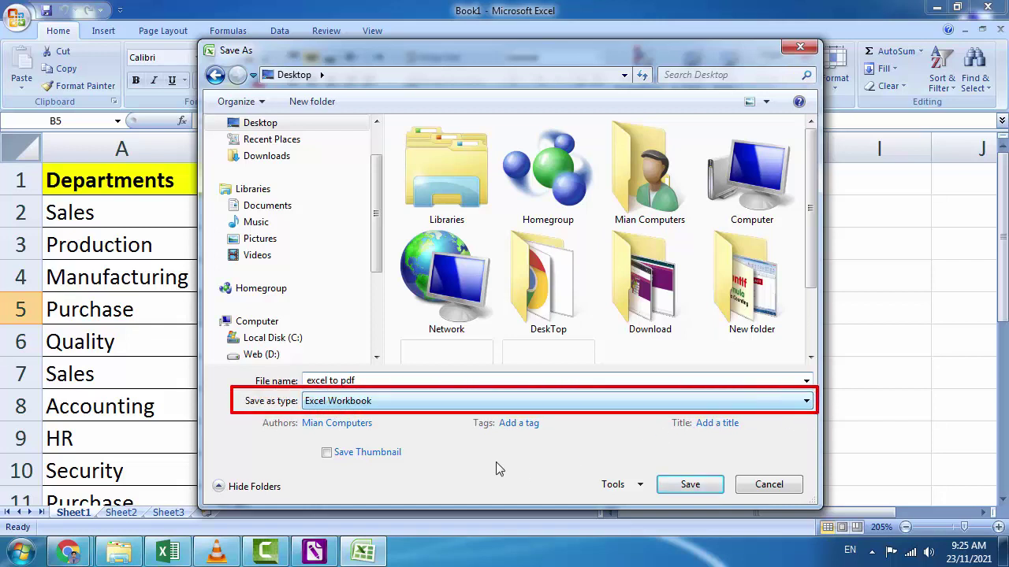
- Set the save type to PDF and keep the publishing page range at All
{"action": "left_click", "coordinate": [681, 400]}
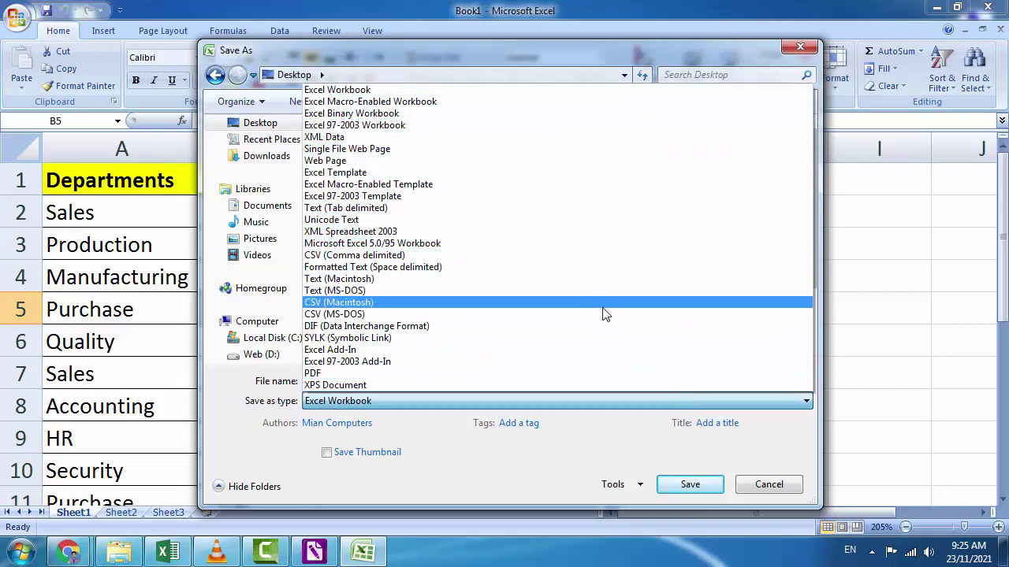
{"action": "left_click", "coordinate": [328, 375]}
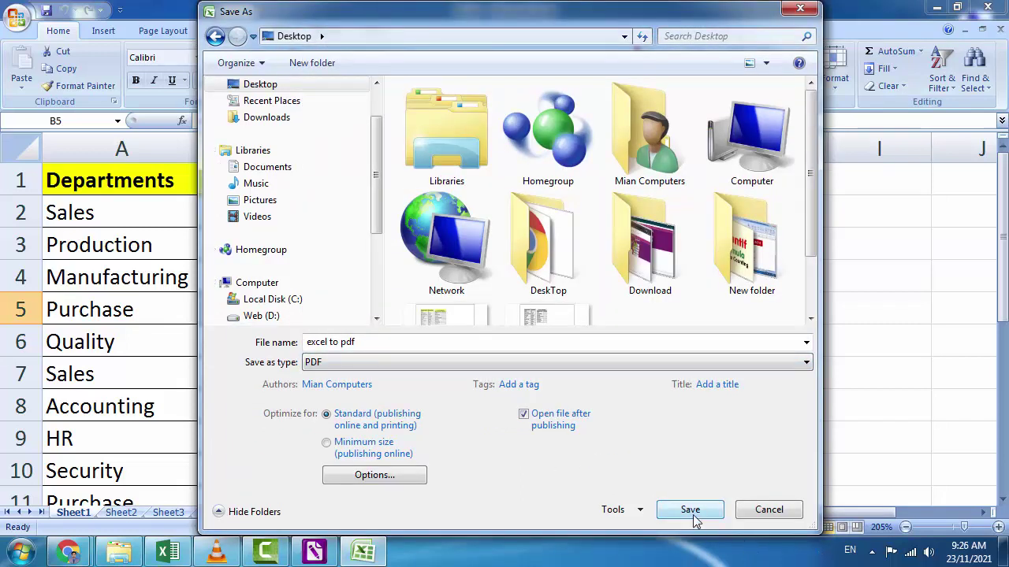
{"action": "left_click", "coordinate": [392, 478]}
{"action": "left_click_drag", "start_coordinate": [465, 145], "coordinate": [343, 133]}
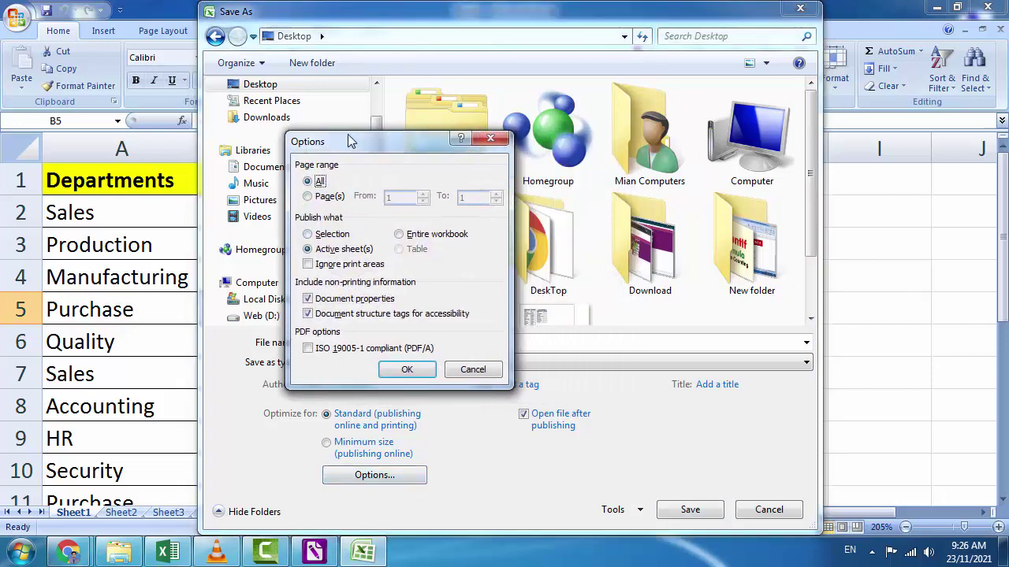
{"action": "left_click", "coordinate": [308, 177]}
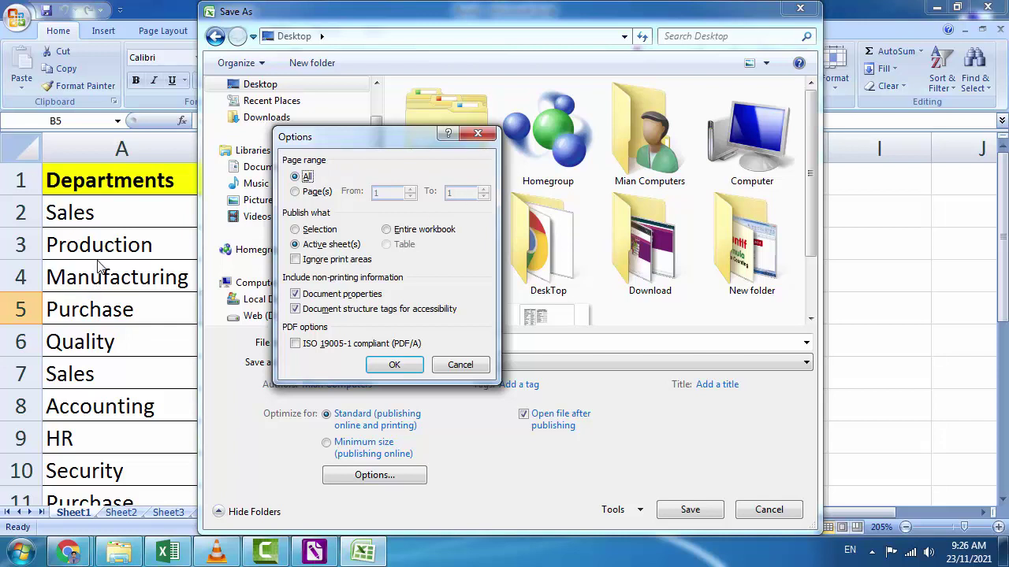
{"action": "left_click", "coordinate": [297, 193]}
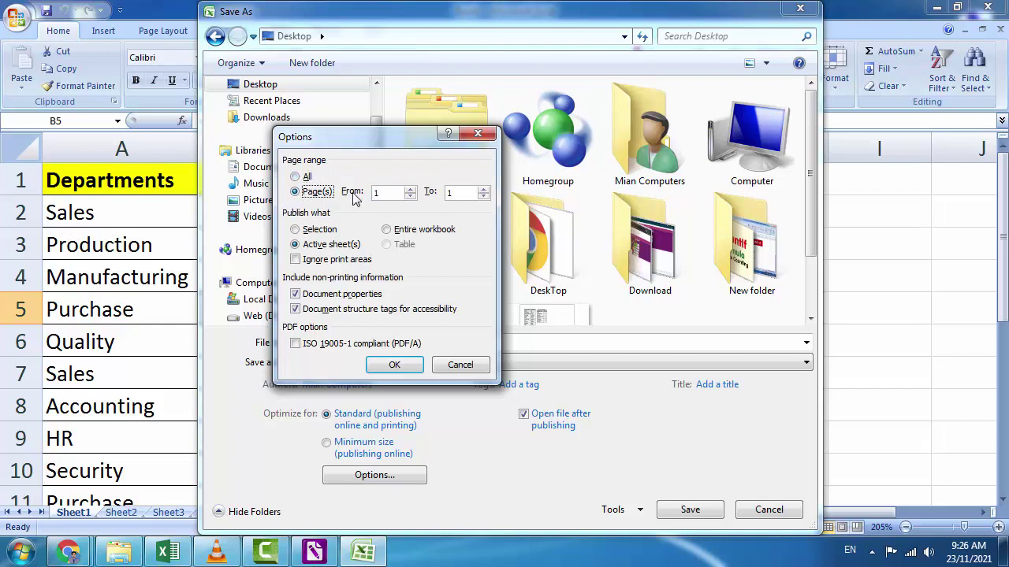
{"action": "double_click", "coordinate": [459, 193]}
{"action": "left_click", "coordinate": [390, 195]}
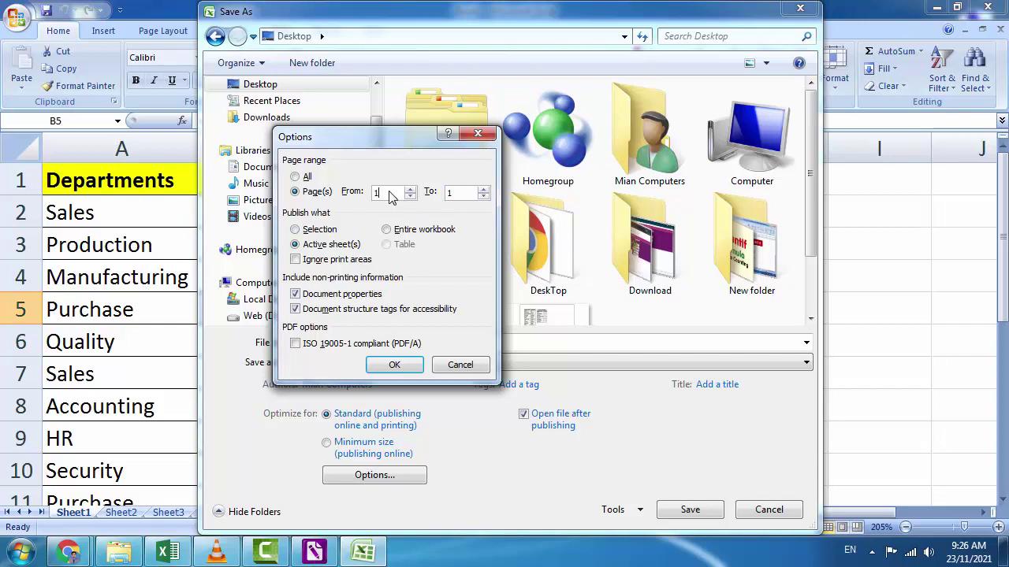
{"action": "double_click", "coordinate": [453, 198]}
{"action": "type", "text": "1"}
{"action": "left_click", "coordinate": [295, 177]}
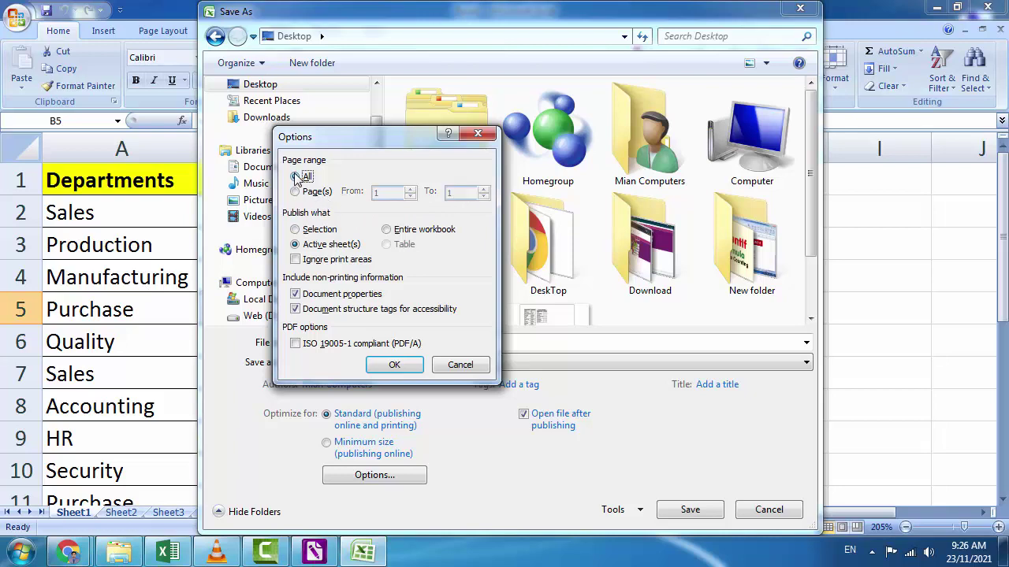
{"action": "left_click", "coordinate": [520, 377]}
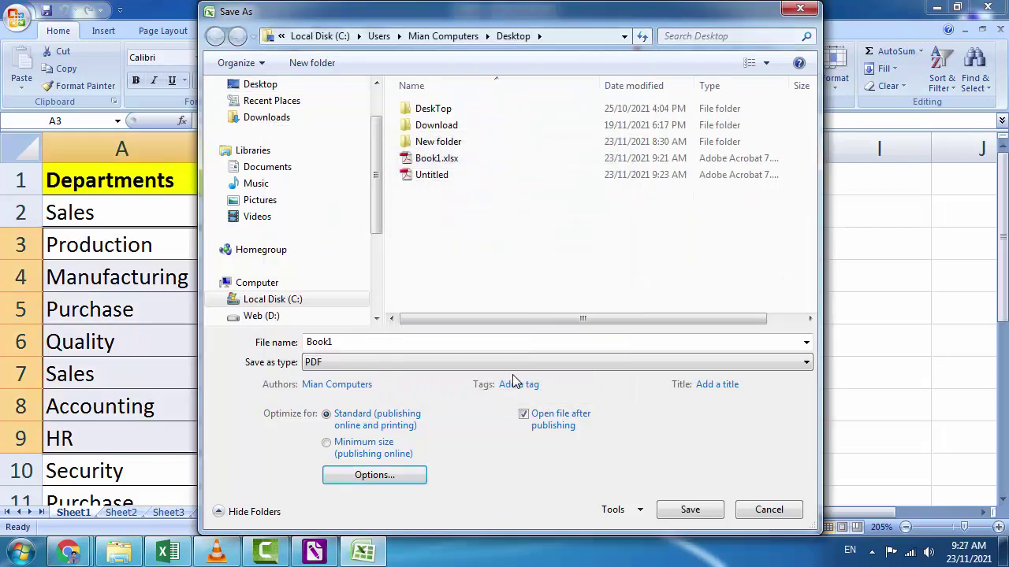
- Save the PDF to the Desktop as 'excel to pdf'
{"action": "left_click", "coordinate": [240, 83]}
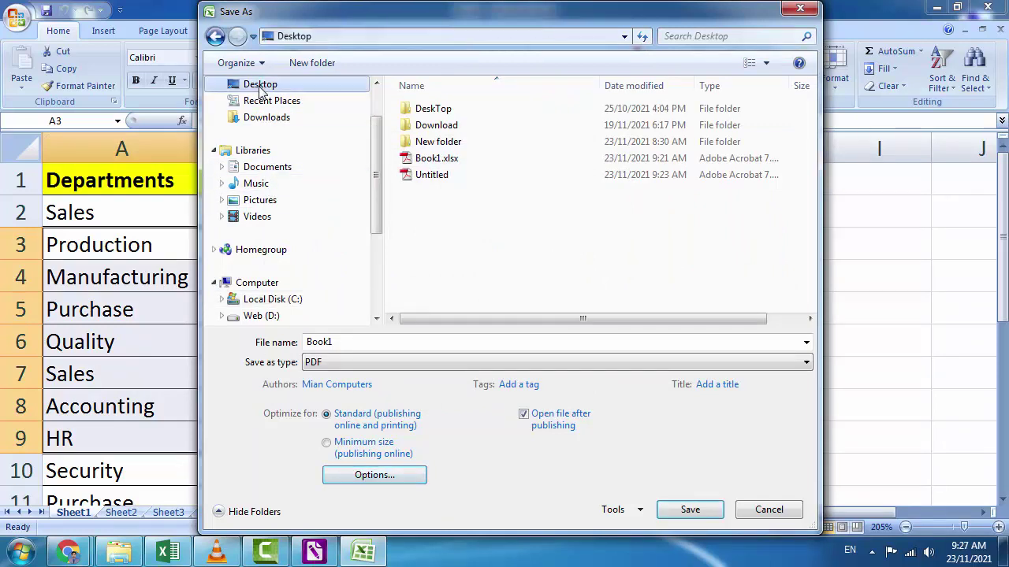
{"action": "left_click", "coordinate": [353, 346]}
{"action": "type", "text": "excel"}
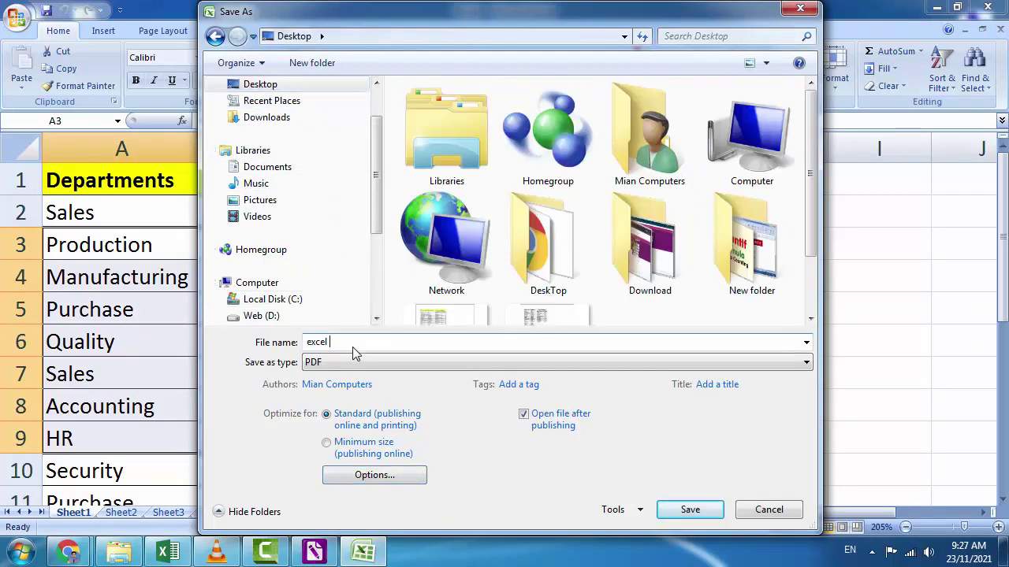
{"action": "type", "text": " to pdf"}
{"action": "left_click", "coordinate": [690, 512]}
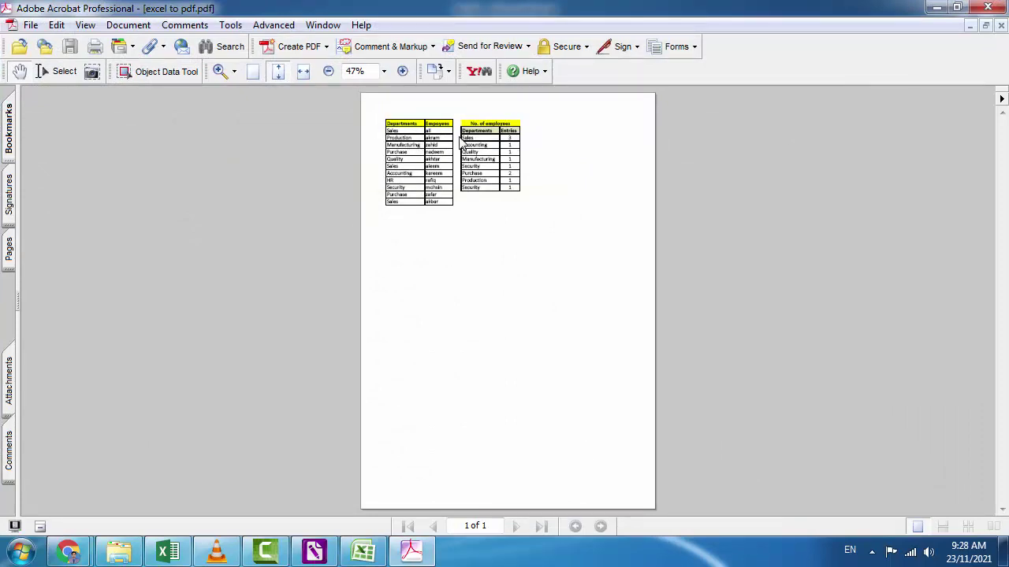
- Fit the PDF to page width, then move the 'excel to pdf' desktop icon and reopen it
{"action": "key", "text": "ctrl+2"}
{"action": "scroll", "coordinate": [459, 392], "scroll_direction": "up", "scroll_amount": 2}
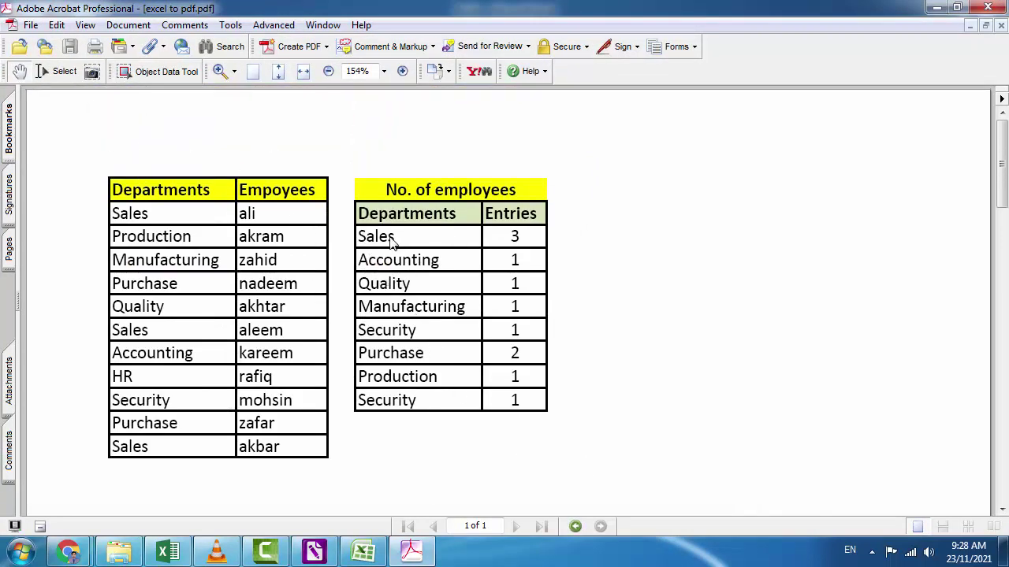
{"action": "key", "text": "super+d"}
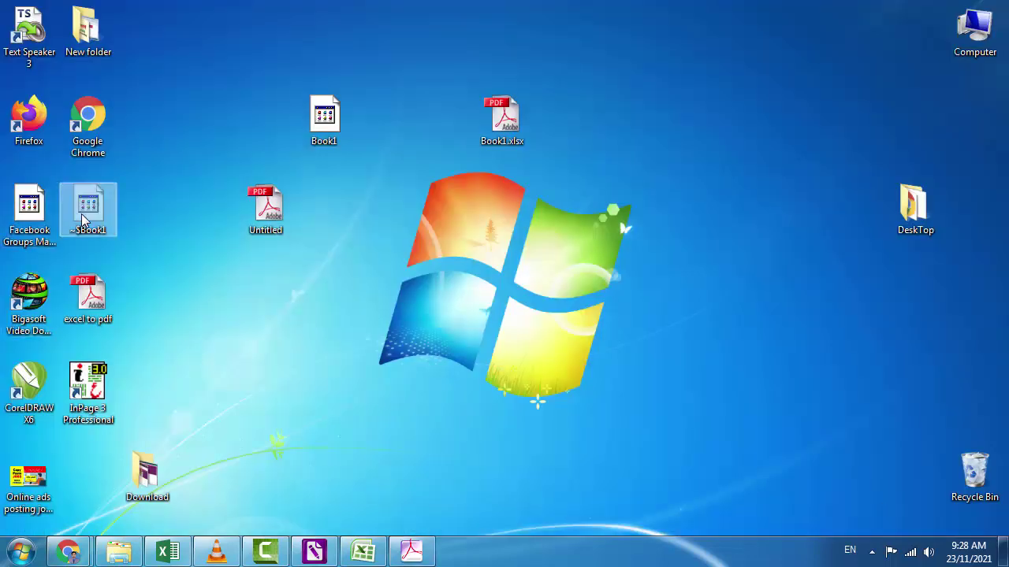
{"action": "mouse_move", "coordinate": [87, 297]}
{"action": "left_mouse_down"}
{"action": "mouse_move", "coordinate": [713, 159]}
{"action": "mouse_move", "coordinate": [740, 126]}
{"action": "left_mouse_up"}
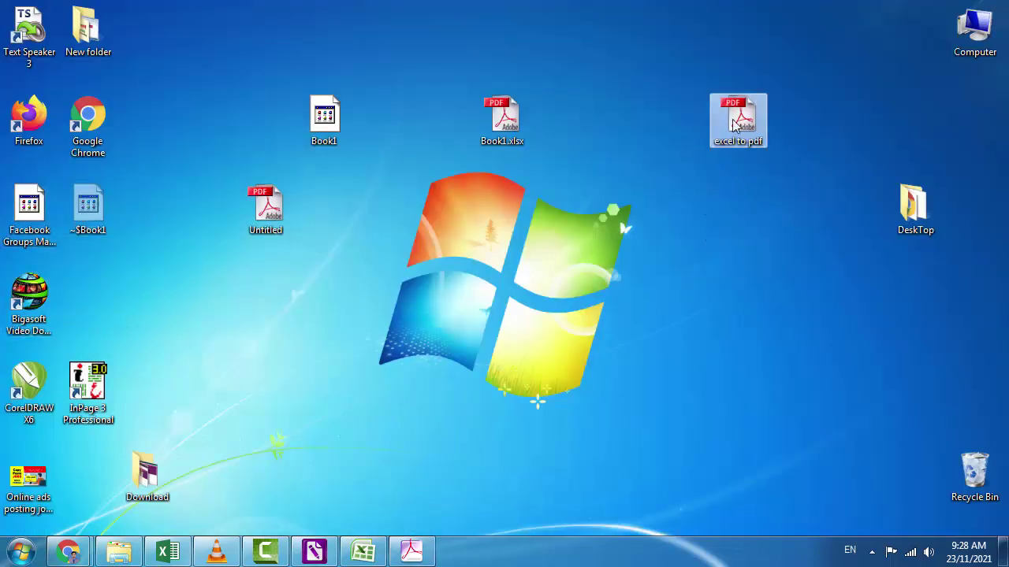
{"action": "double_click", "coordinate": [740, 126]}
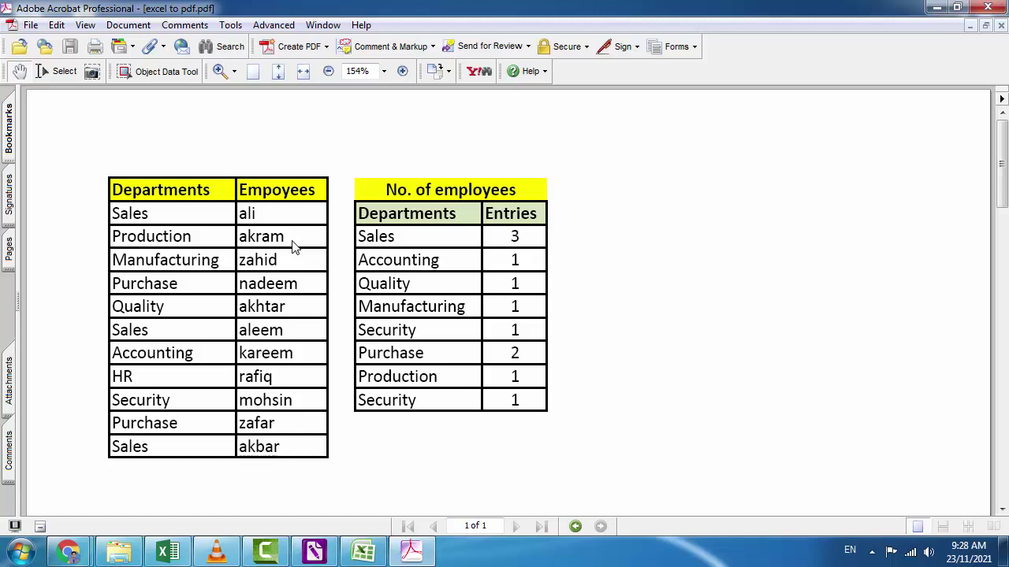